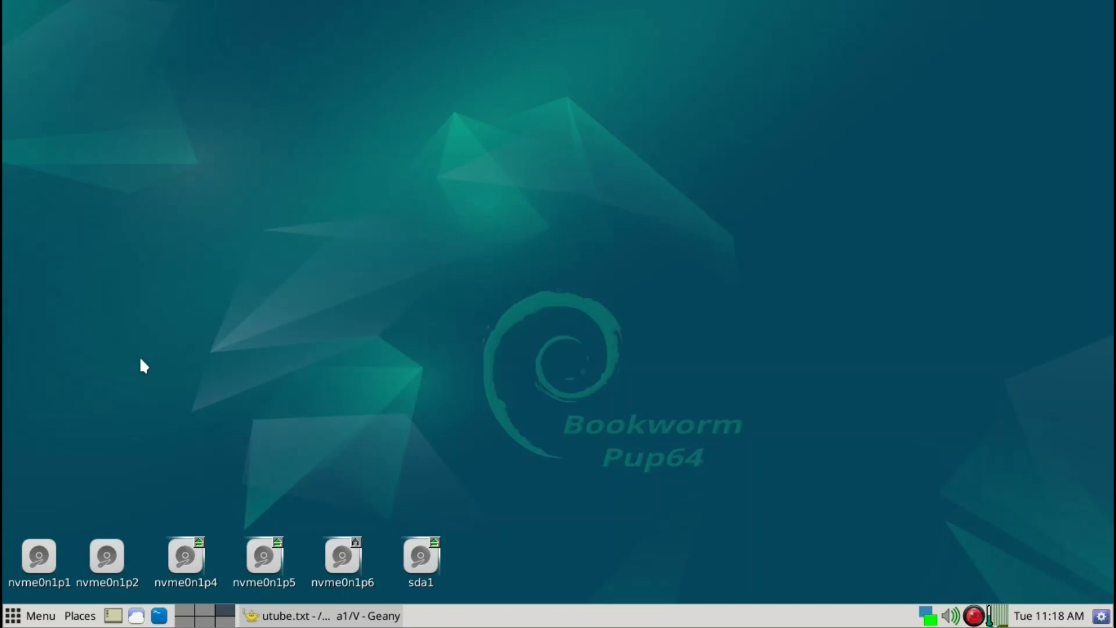
# - Launch Firefox ESR from the application launcher search
pyautogui.hotkey('ctrl', 'space')
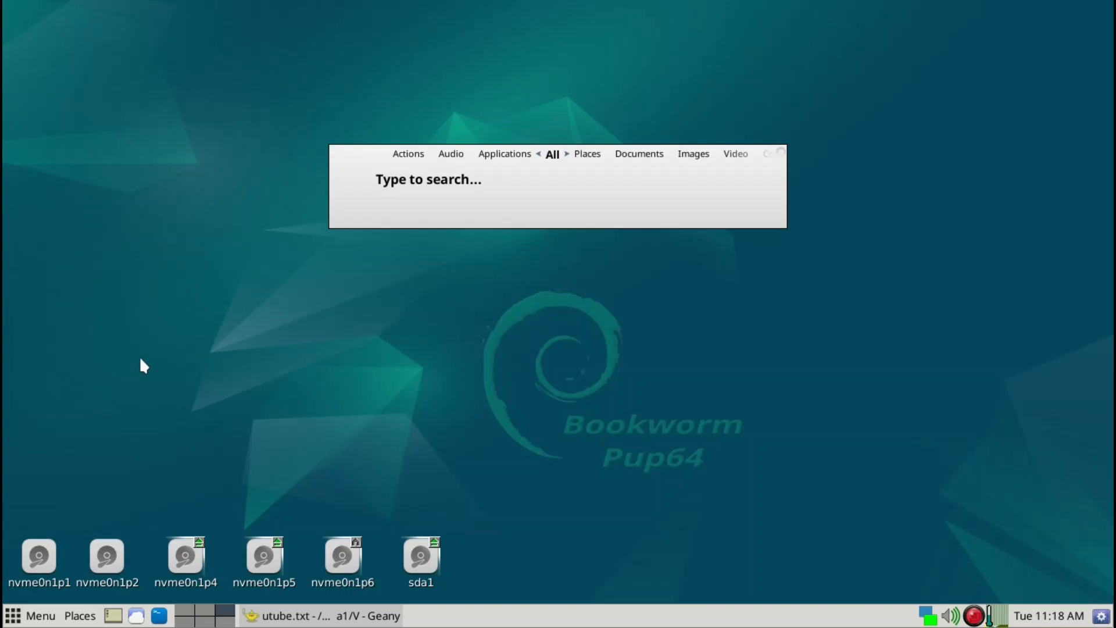
pyautogui.write('fire')
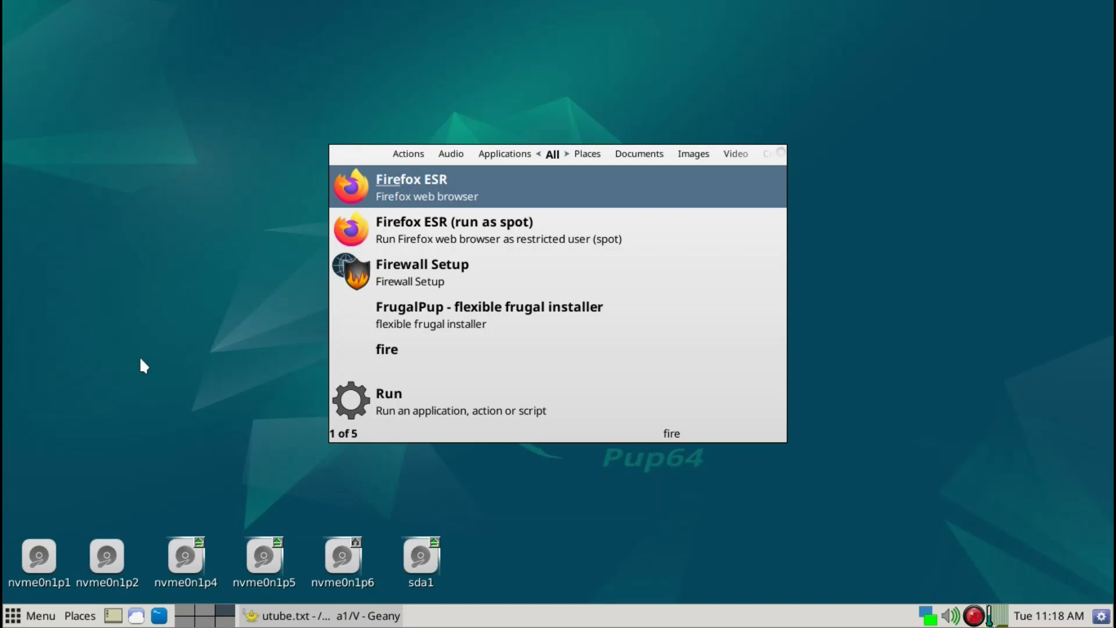
pyautogui.press('Return')
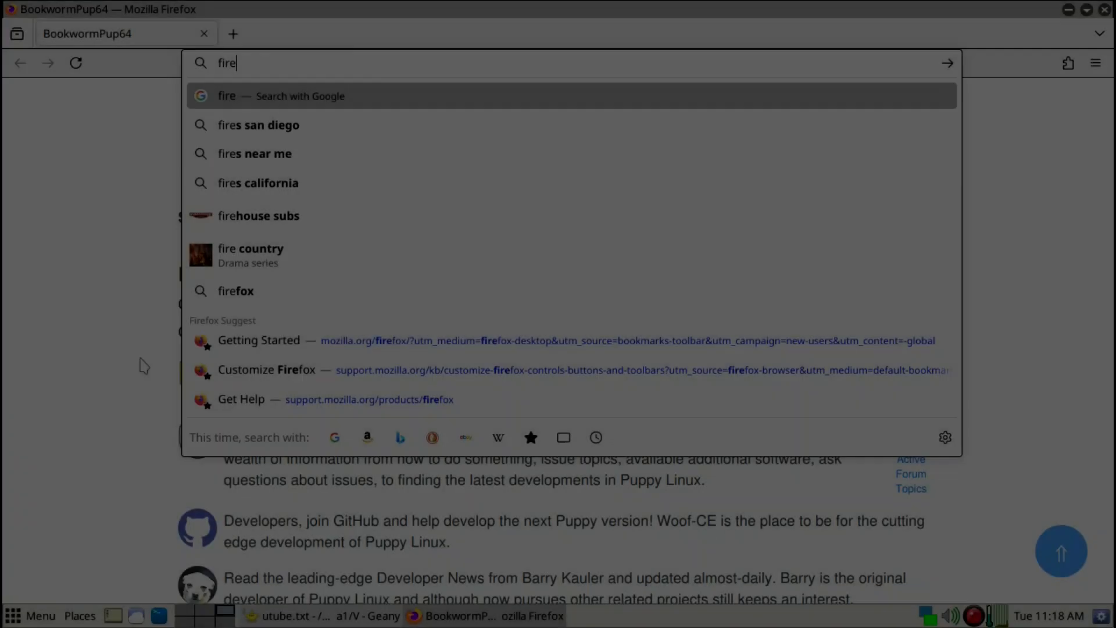
# - Search the web for "firefox download"
pyautogui.write('fox ')
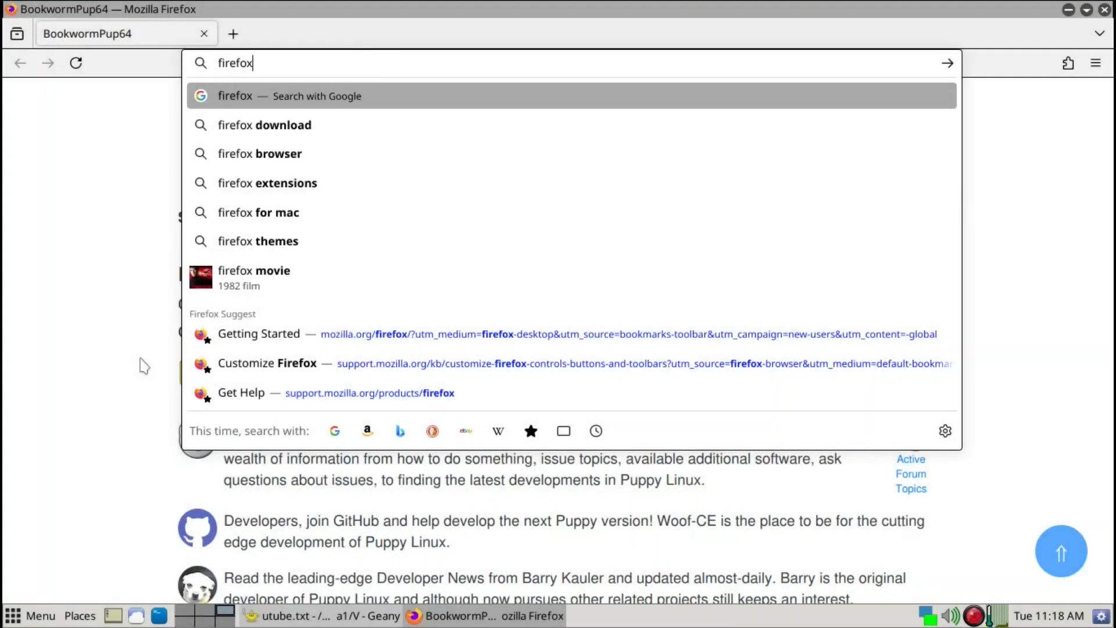
pyautogui.write('download')
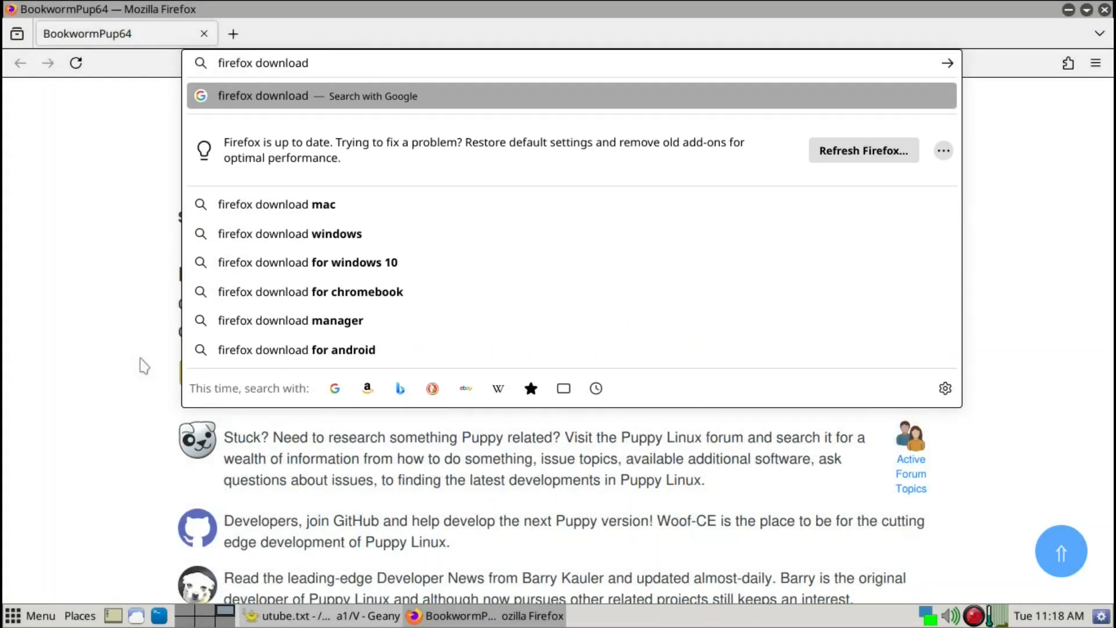
pyautogui.press('Return')
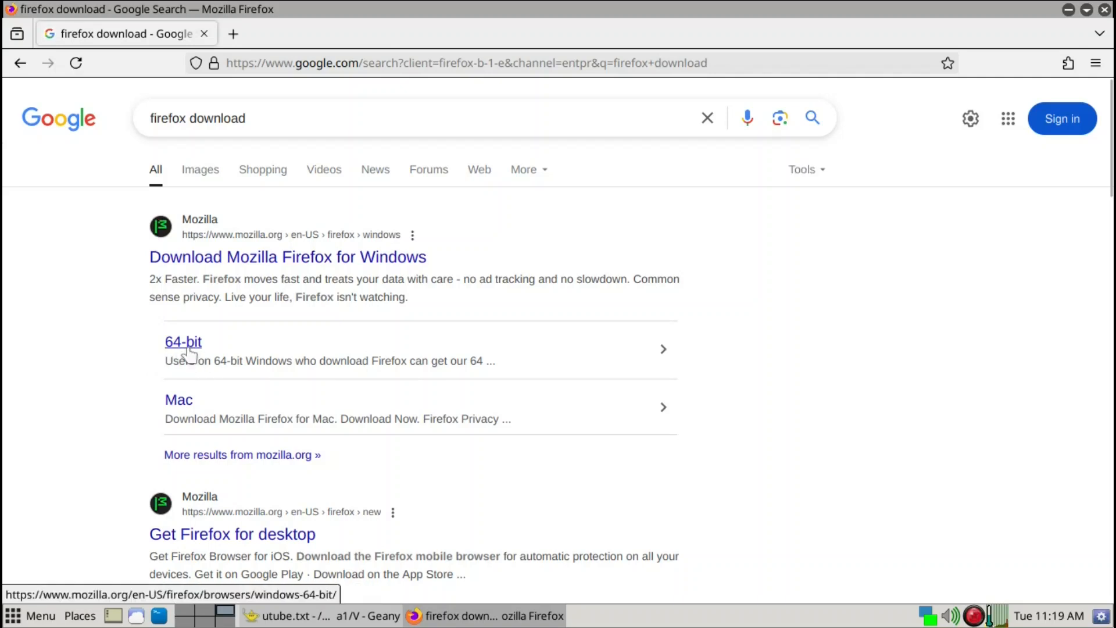
# - Open Mozilla's Get Firefox for desktop page and choose Download Firefox
pyautogui.scroll(-2, 187, 356)
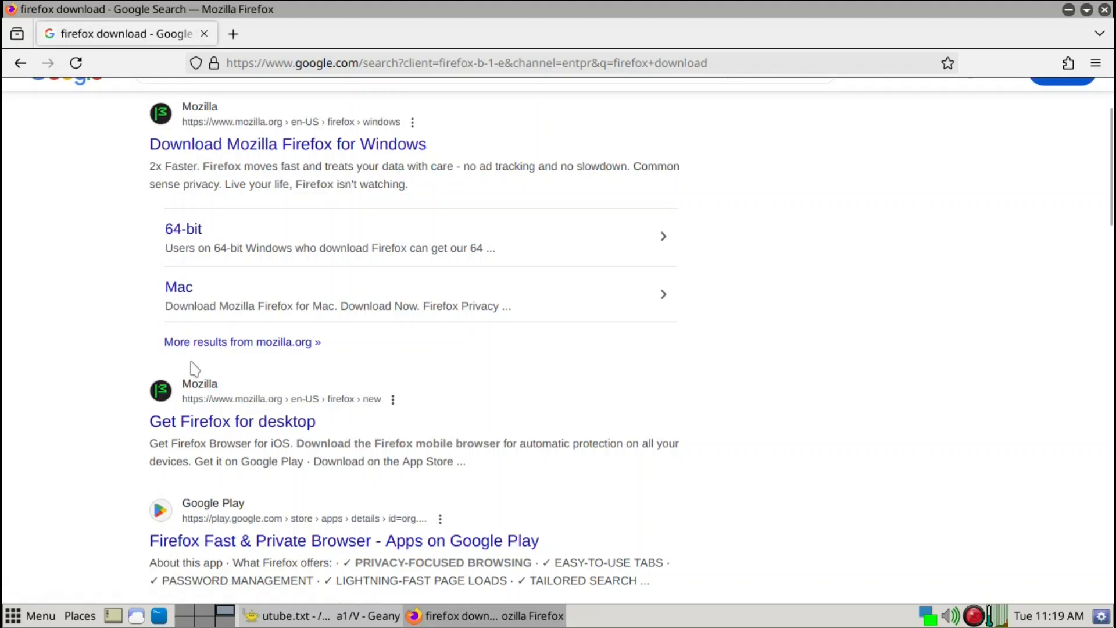
pyautogui.click(218, 426)
pyautogui.scroll(-3, 219, 429)
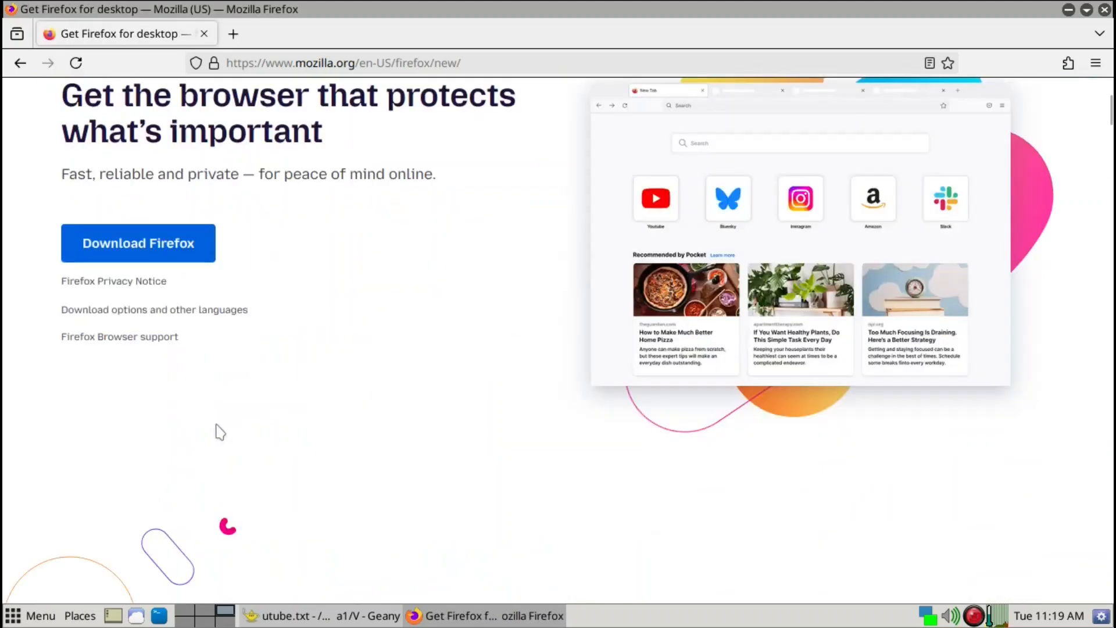
pyautogui.click(179, 256)
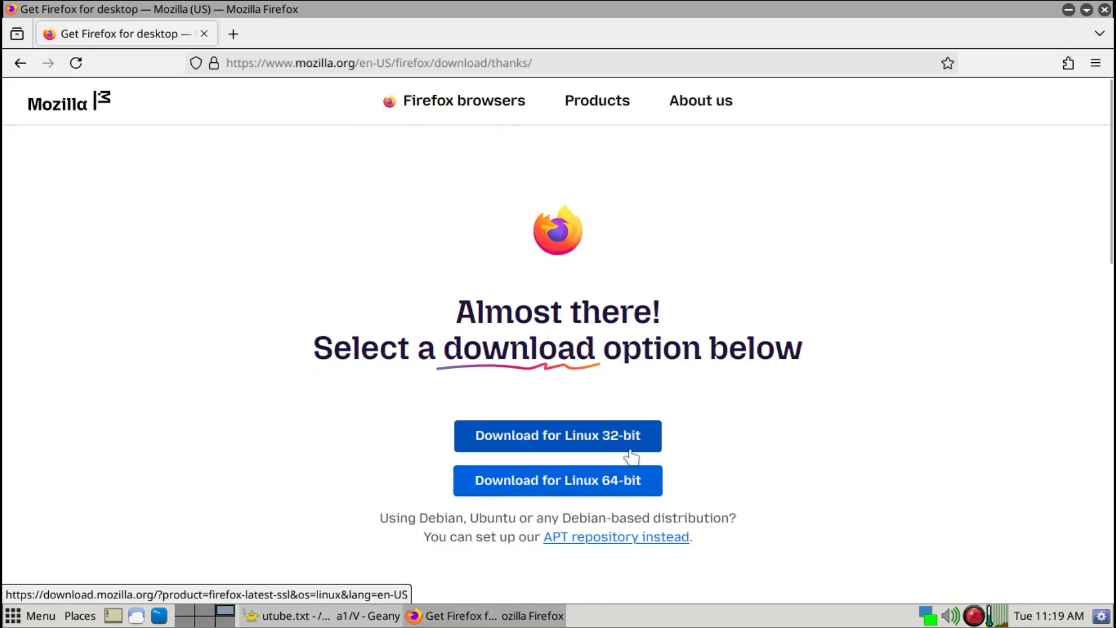
# - Download the Firefox archive for Linux 64-bit, then quit the browser
pyautogui.scroll(-2, 957, 461)
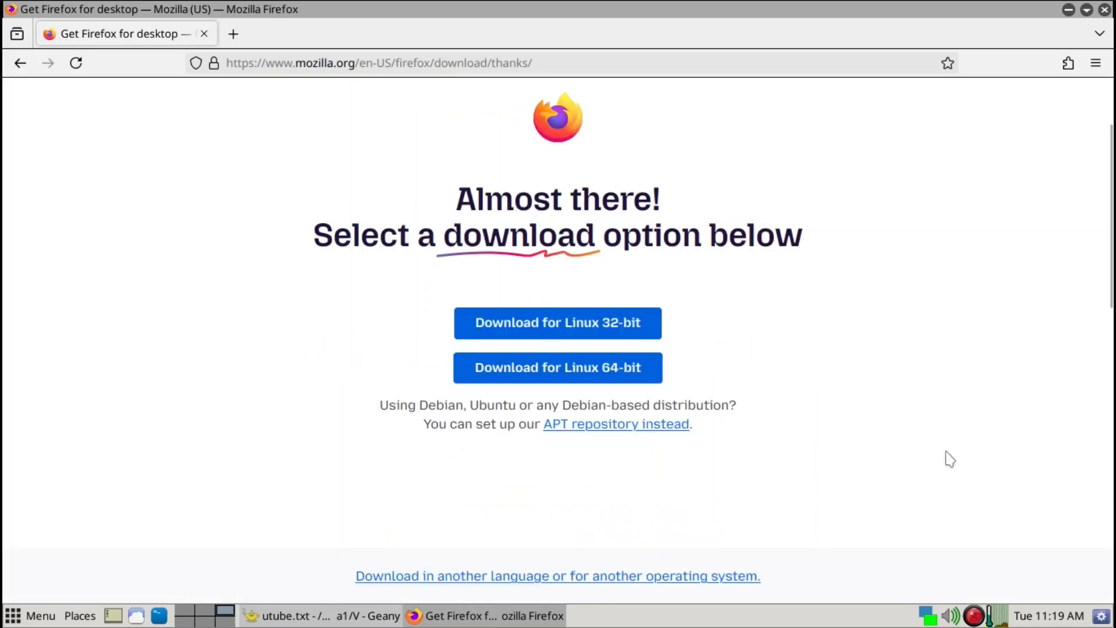
pyautogui.click(580, 372)
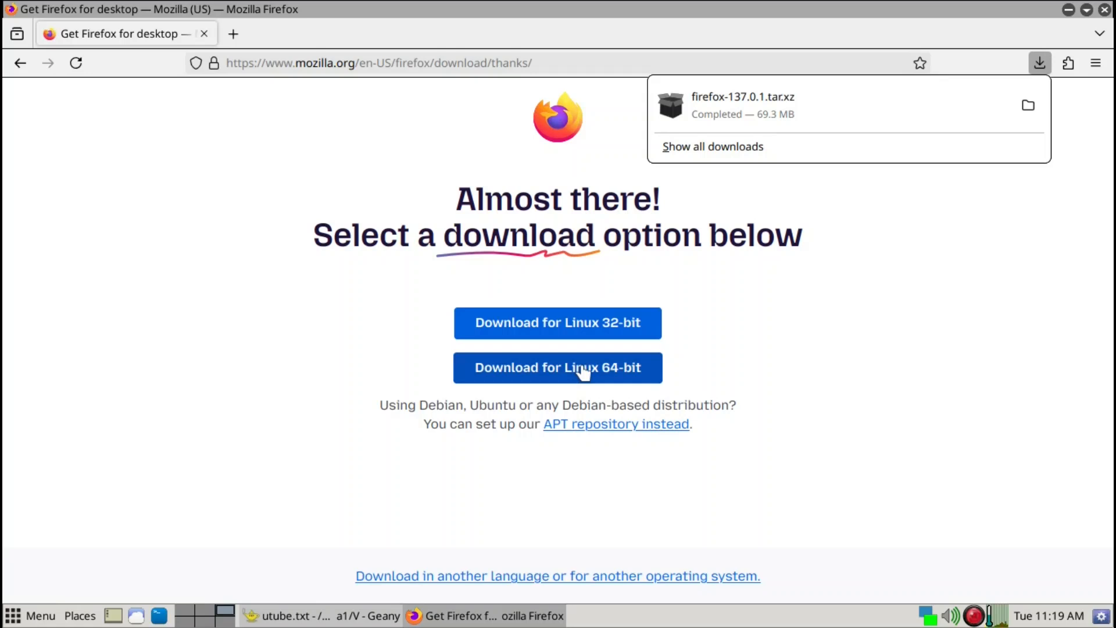
pyautogui.hotkey('ctrl', 'q')
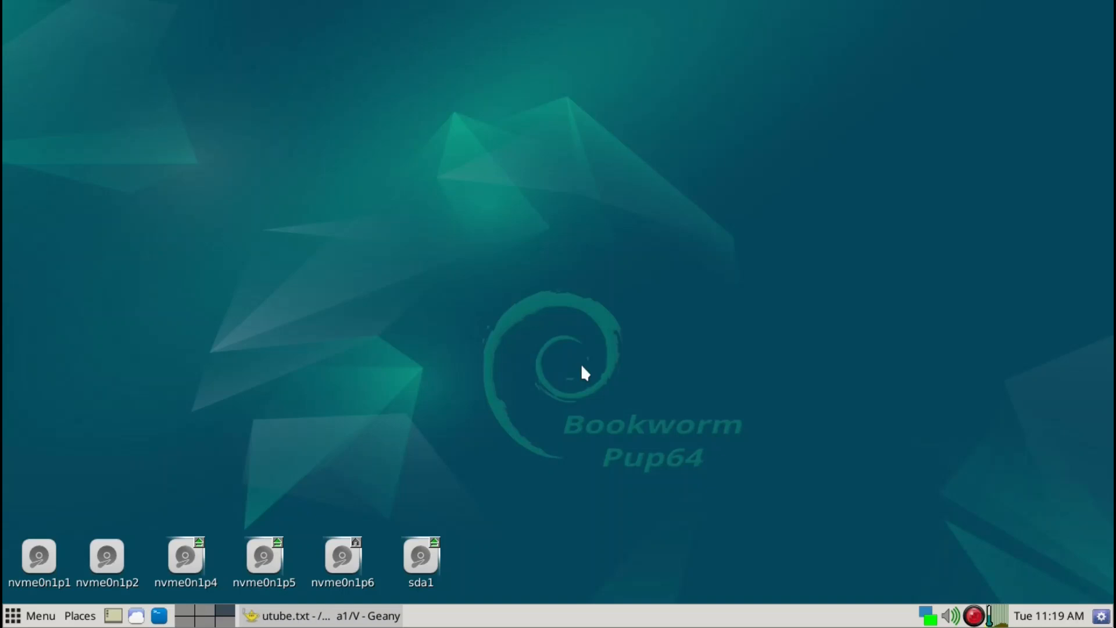
# - Open the ROX file manager at the home folder and enter the Downloads folder
pyautogui.hotkey('ctrl', 'space')
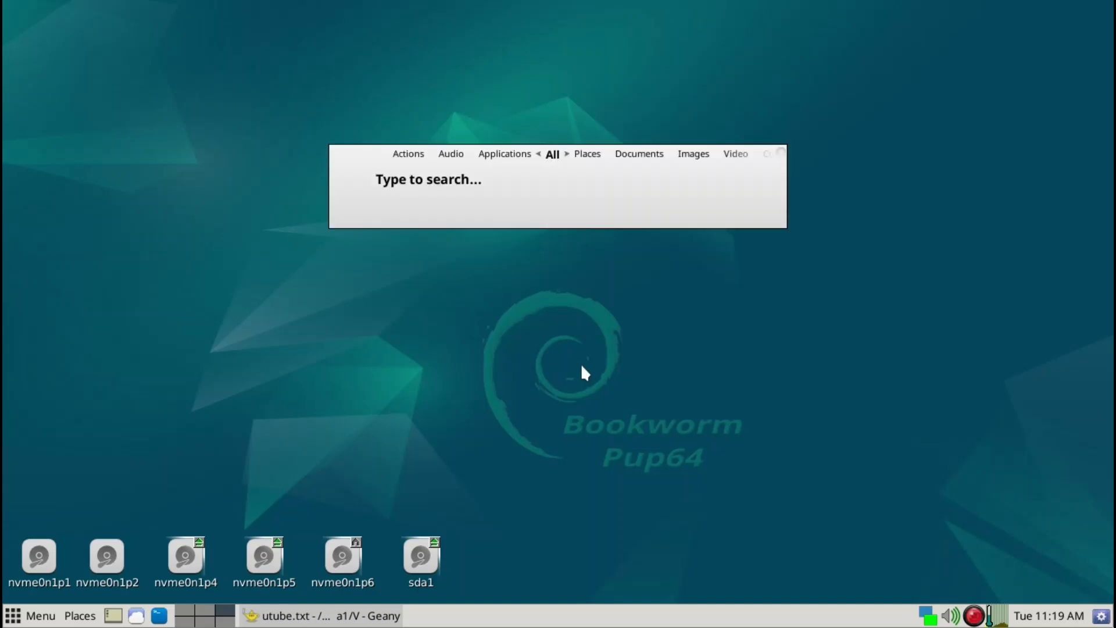
pyautogui.write('rox')
pyautogui.press('Return')
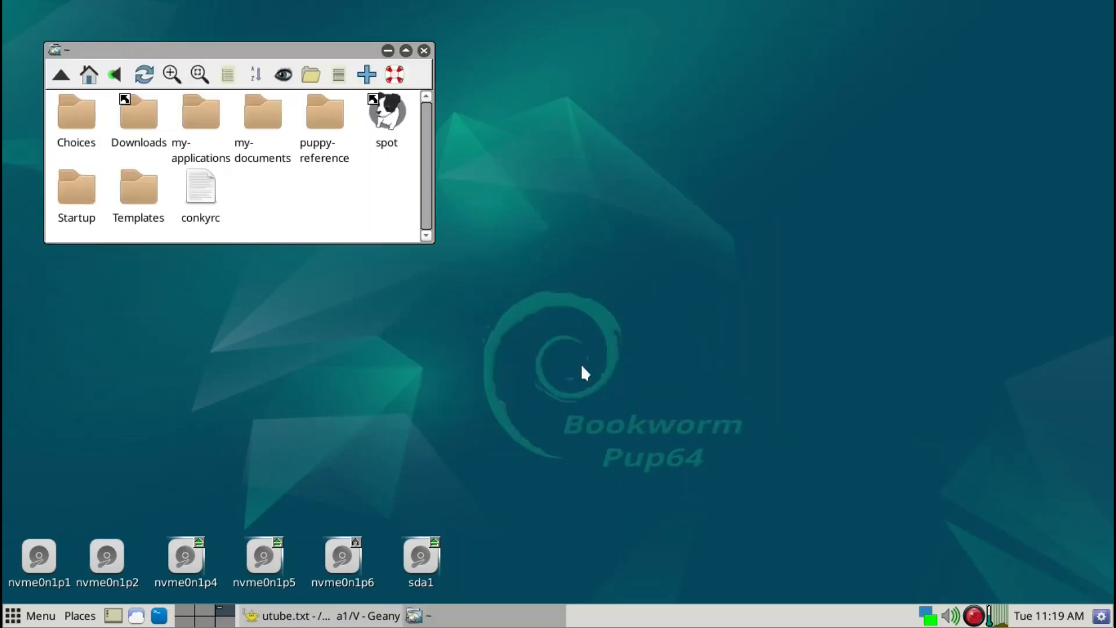
pyautogui.press('-')
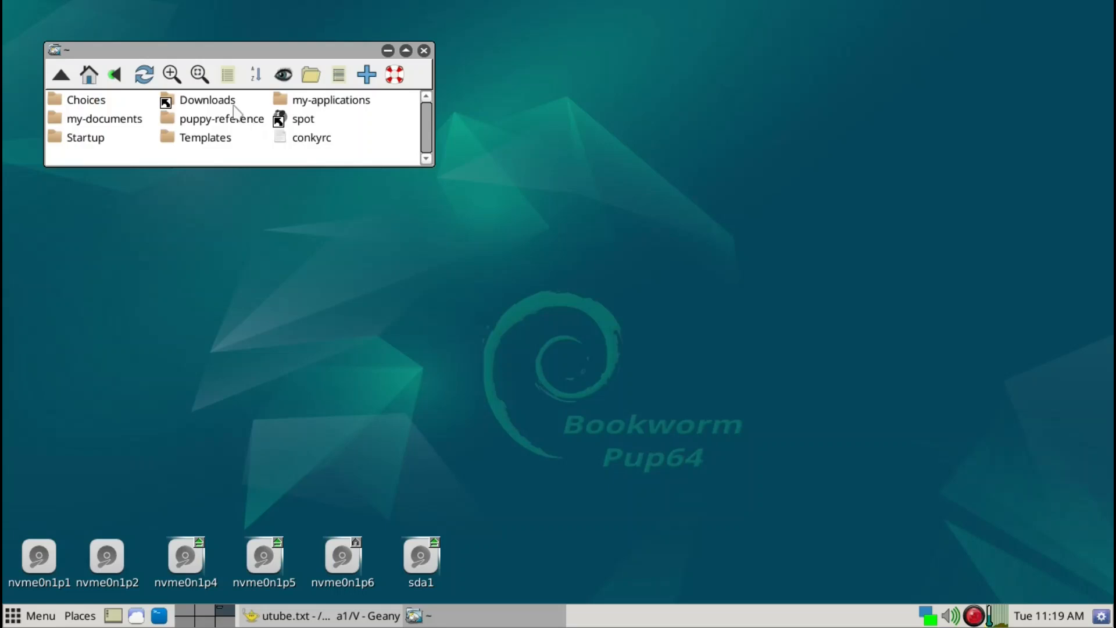
pyautogui.press('Down')
pyautogui.press('Right')
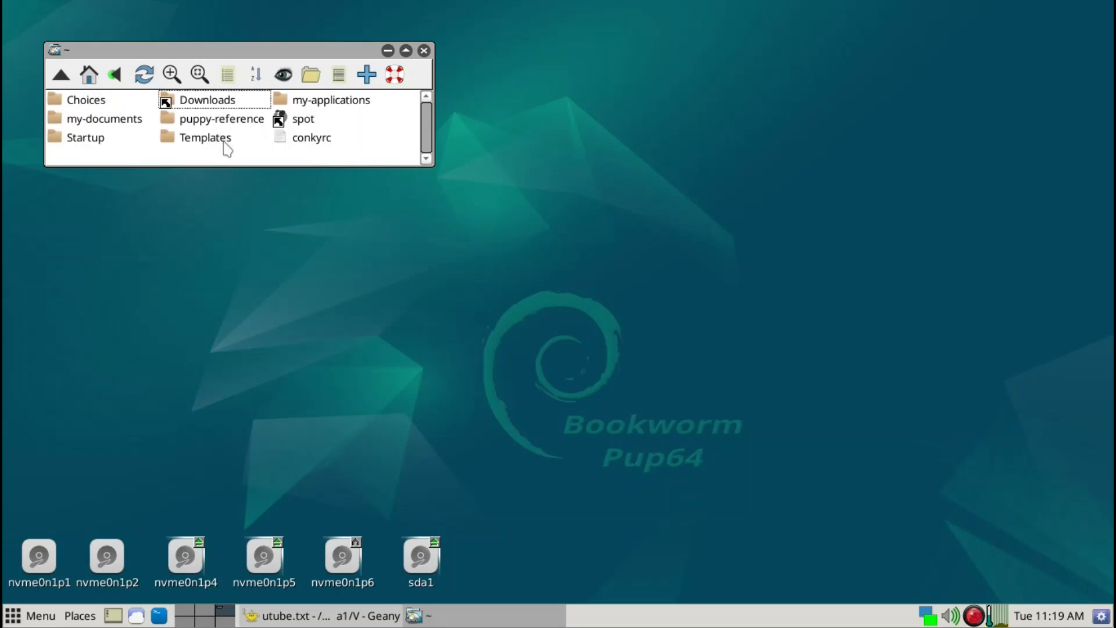
pyautogui.press('Right')
pyautogui.press('Left')
pyautogui.press('Return')
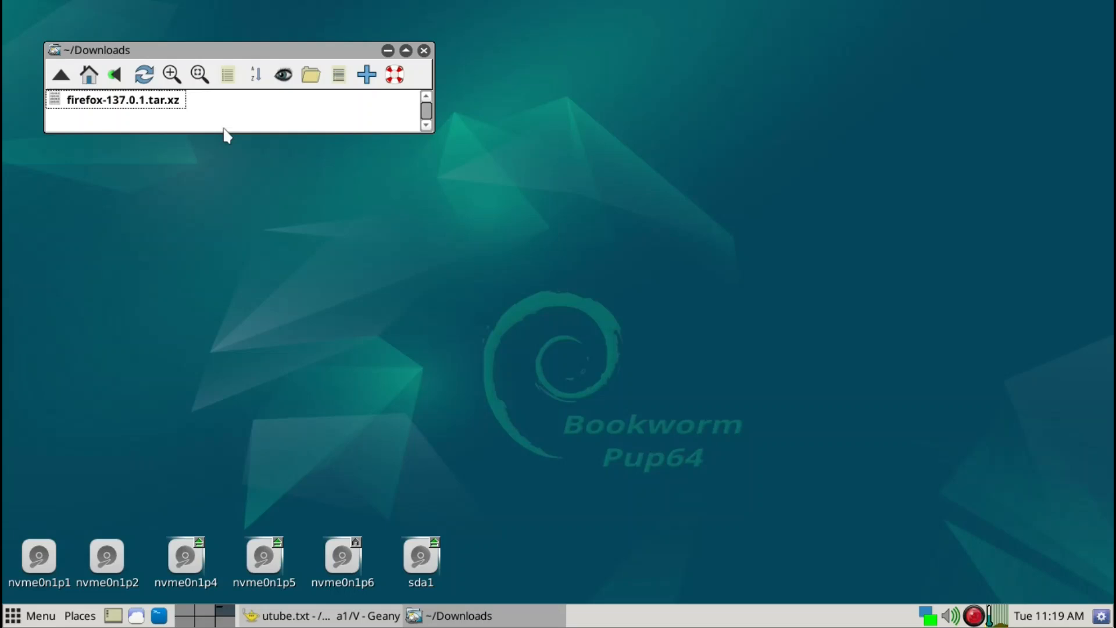
# - Extract firefox-137.0.1.tar.xz with UExtract into Downloads and open the extracted folder
pyautogui.rightClick(171, 106)
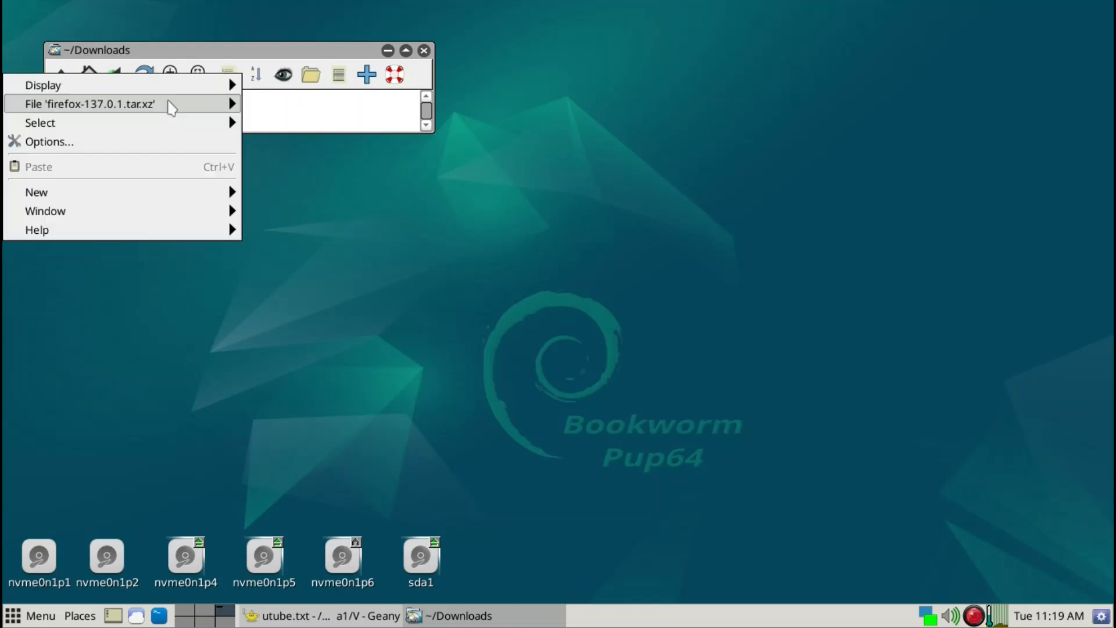
pyautogui.moveTo(170, 104)
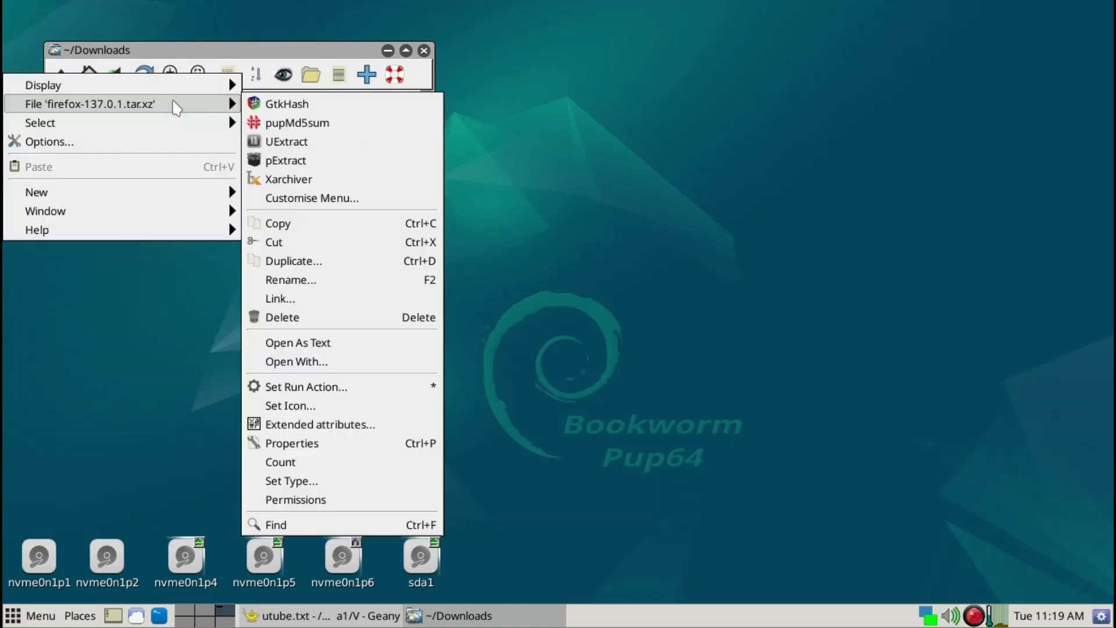
pyautogui.click(299, 142)
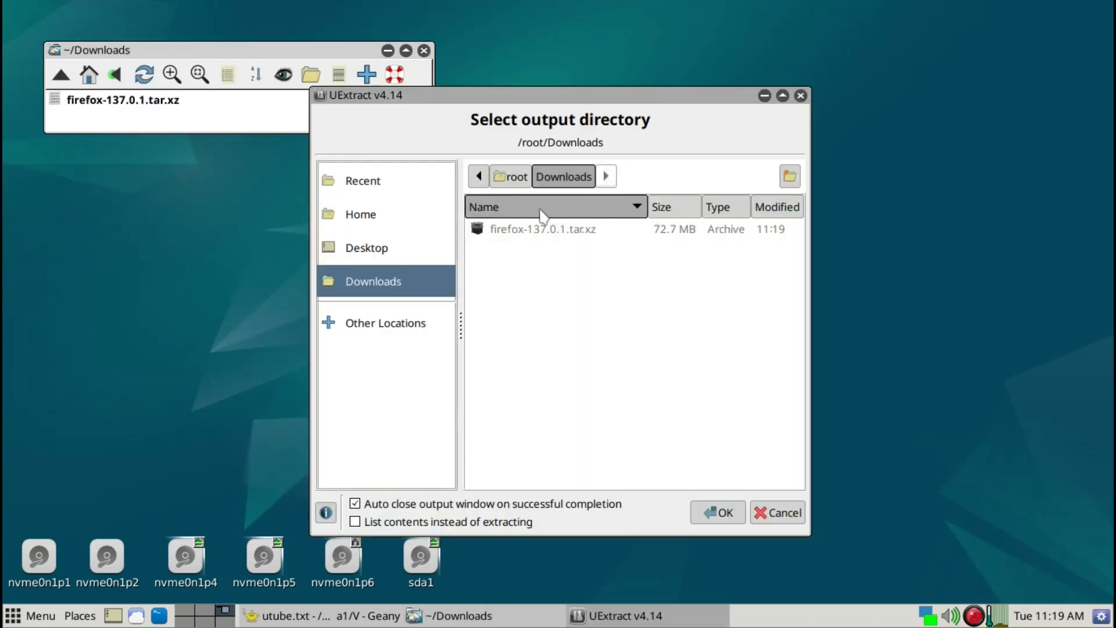
pyautogui.click(737, 519)
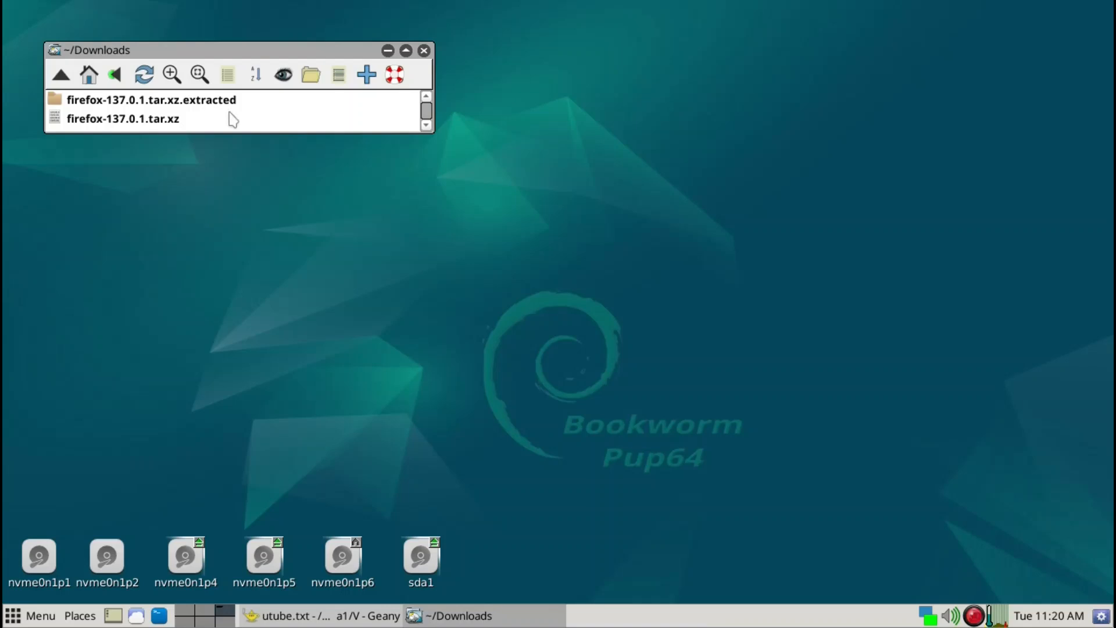
pyautogui.click(224, 100)
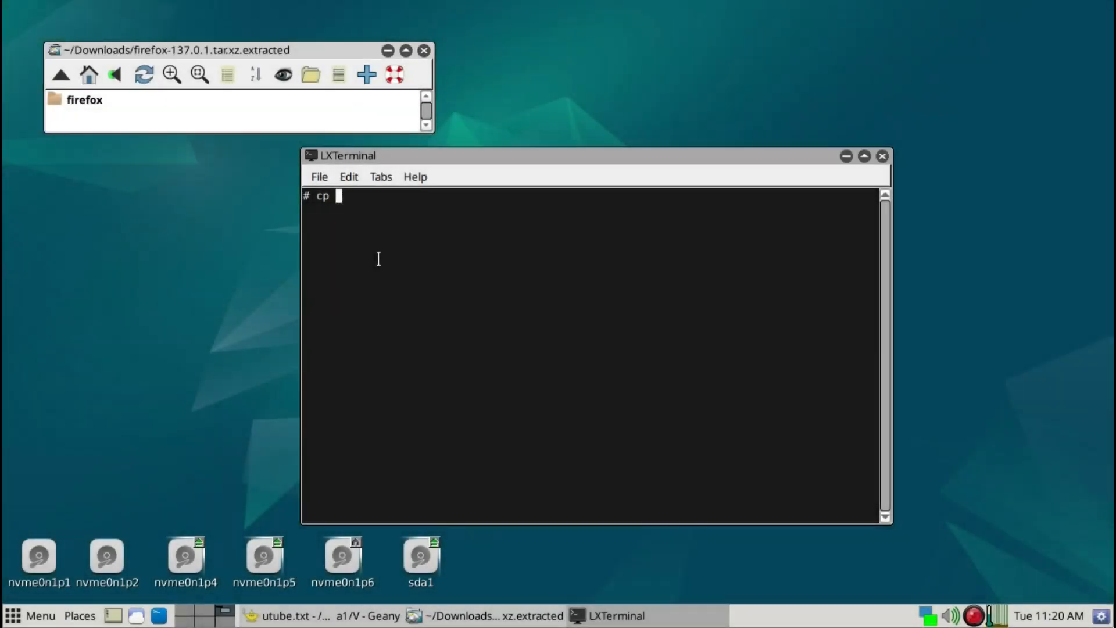
# - Copy the firefox directory recursively into /opt with the command cp ./firefox/ /opt/ -R in the terminal
pyautogui.write('./fir')
pyautogui.press('Tab')
pyautogui.write('/opt')
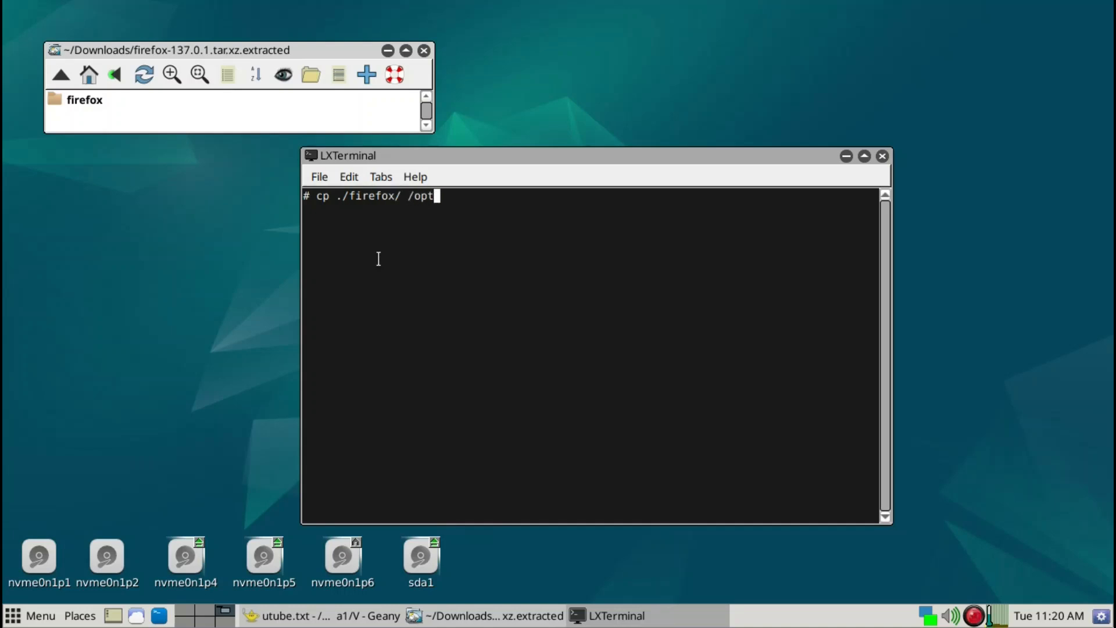
pyautogui.write('/ -R')
pyautogui.press('Return')
# - List the contents of /opt in the terminal and close the terminal
pyautogui.write('cd')
pyautogui.press('BackSpace')
pyautogui.press('BackSpace')
pyautogui.write('ls /opt')
pyautogui.press('Return')
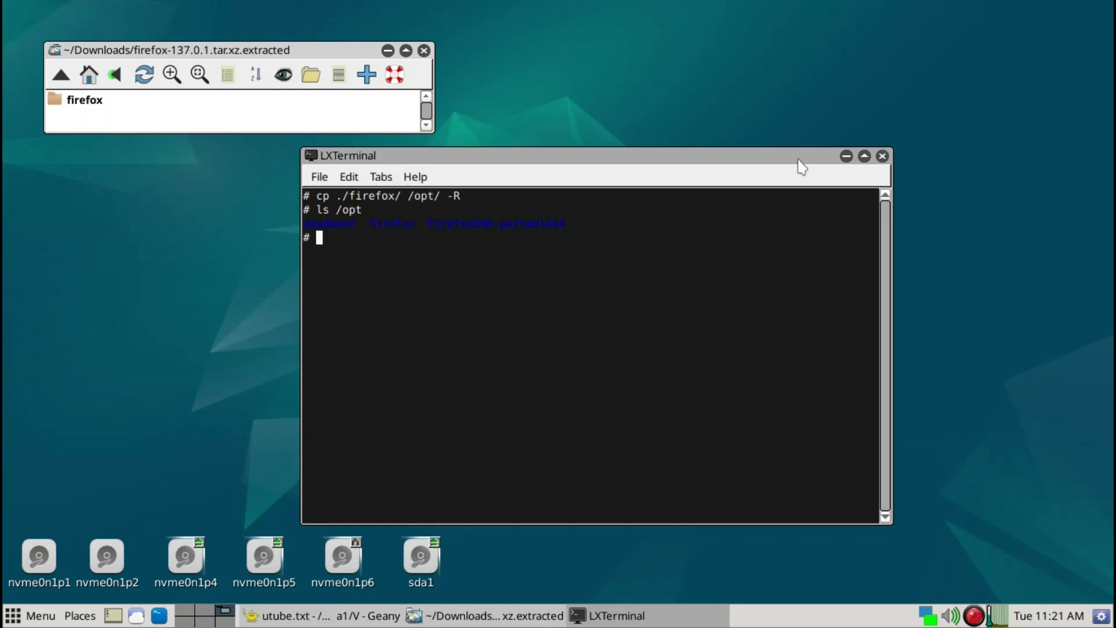
pyautogui.click(882, 156)
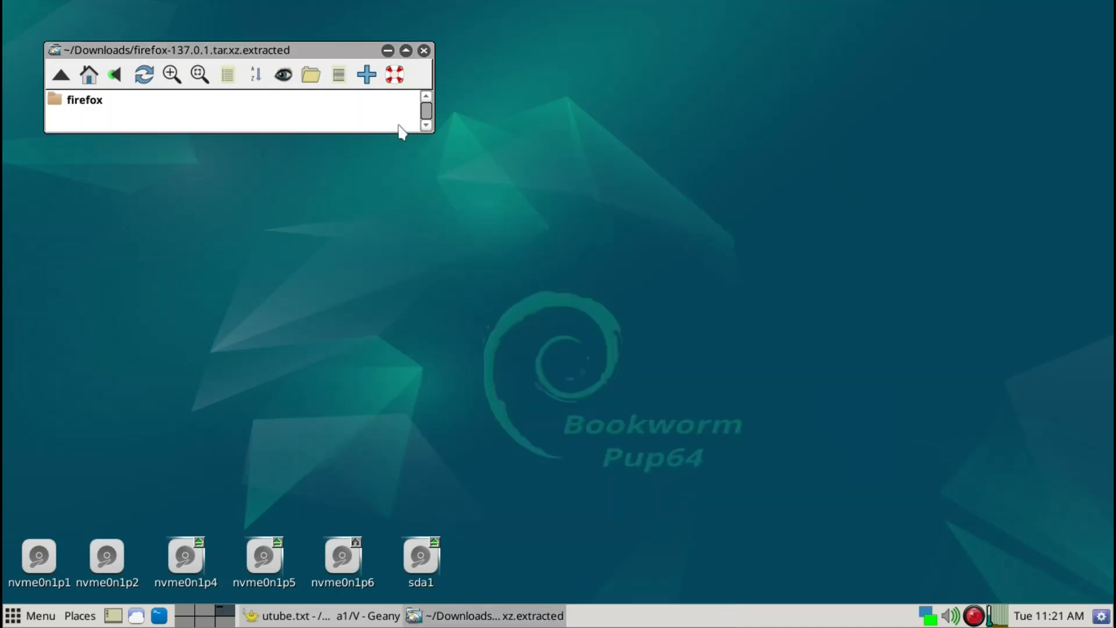
# - Navigate the file manager to /opt and open the firefox folder
pyautogui.press('/')
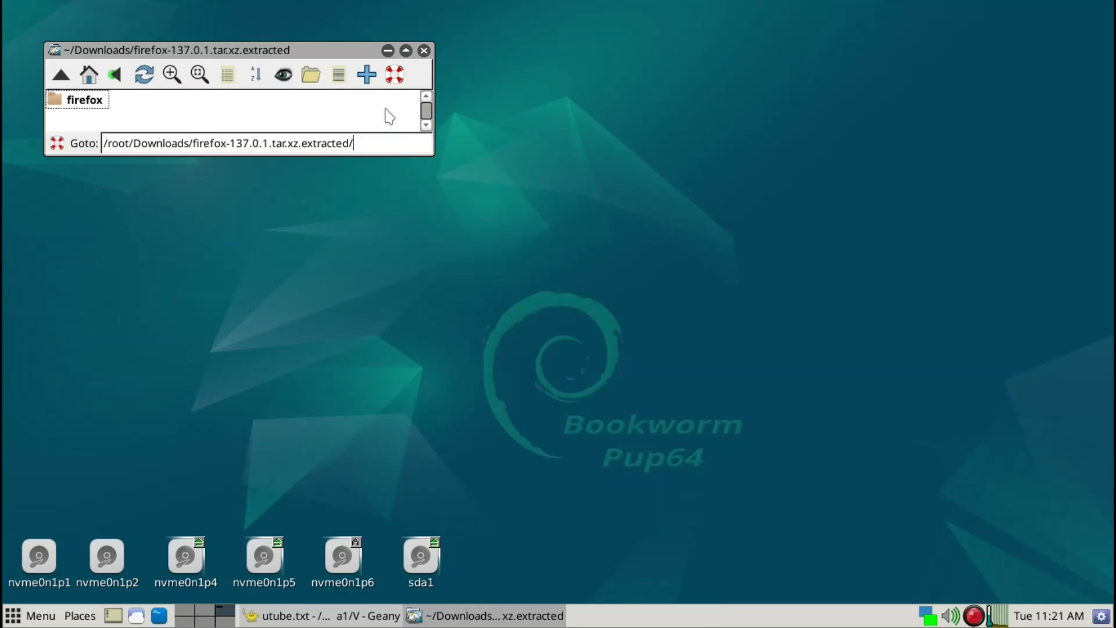
pyautogui.press('BackSpace')
pyautogui.press('BackSpace')
pyautogui.press('BackSpace')
pyautogui.write('opt/')
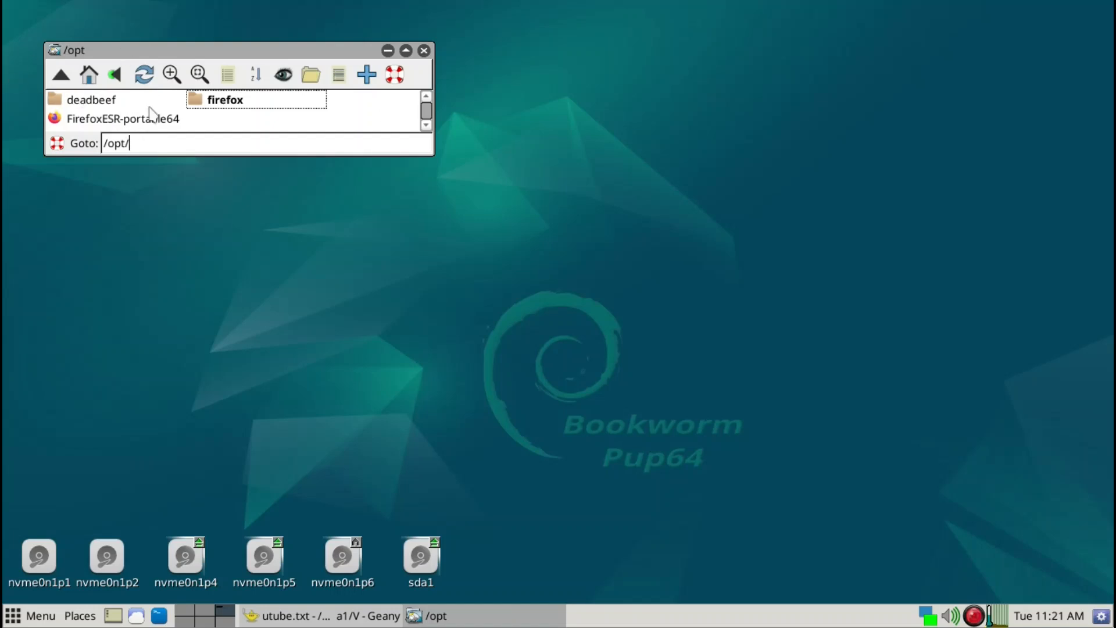
pyautogui.press('Escape')
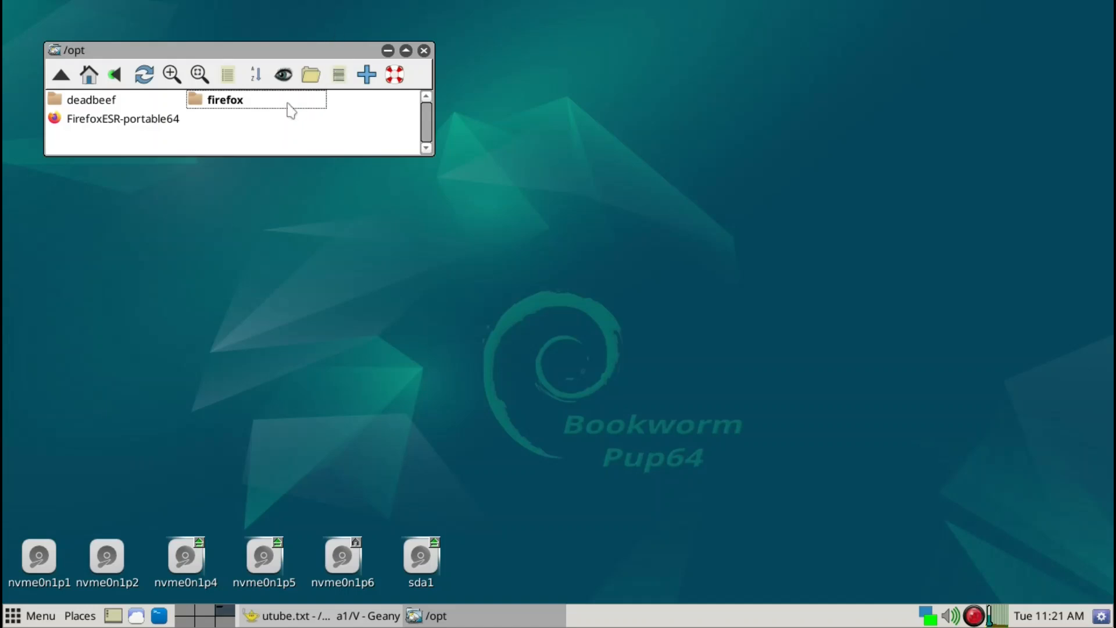
pyautogui.click(237, 102)
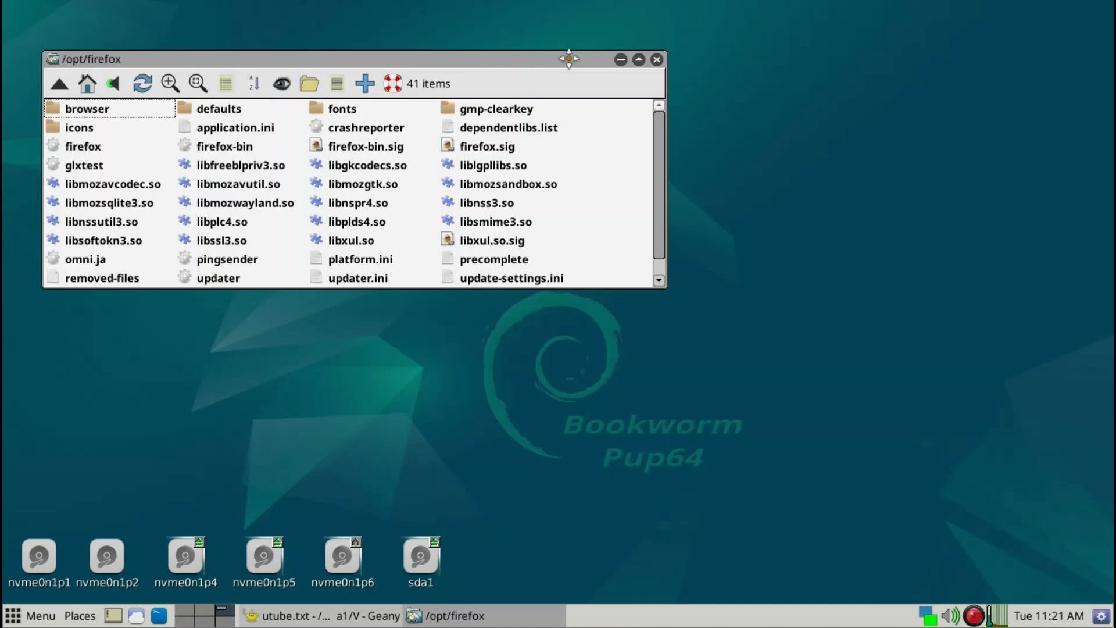
# - Launch the newly installed Firefox and skip through the welcome screens to start browsing
pyautogui.moveTo(569, 59); pyautogui.dragTo(571, 65)
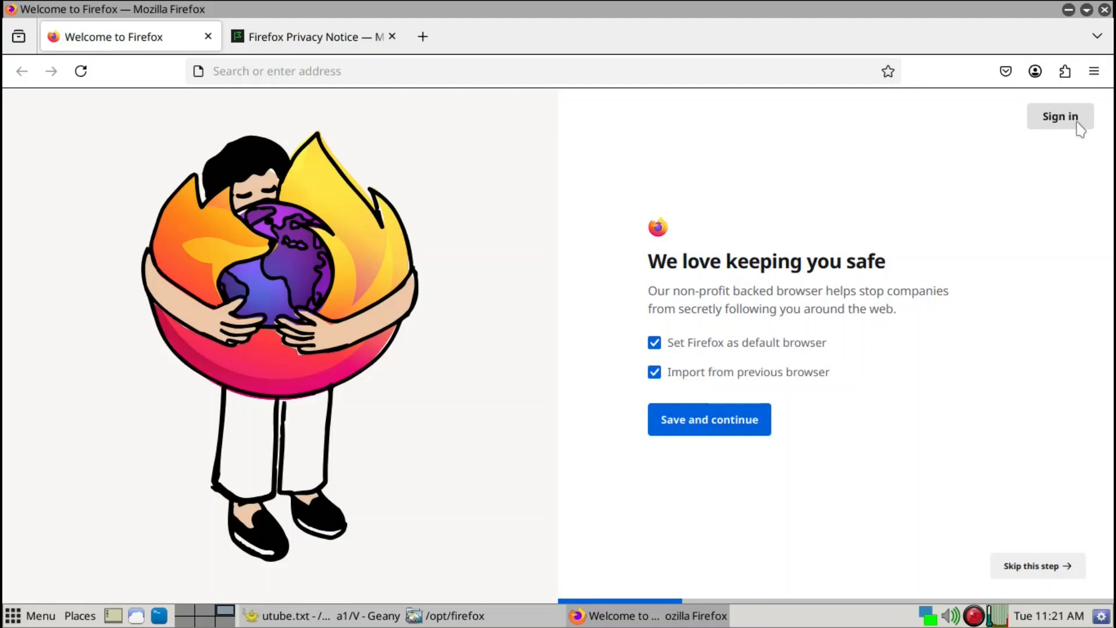
pyautogui.click(1050, 575)
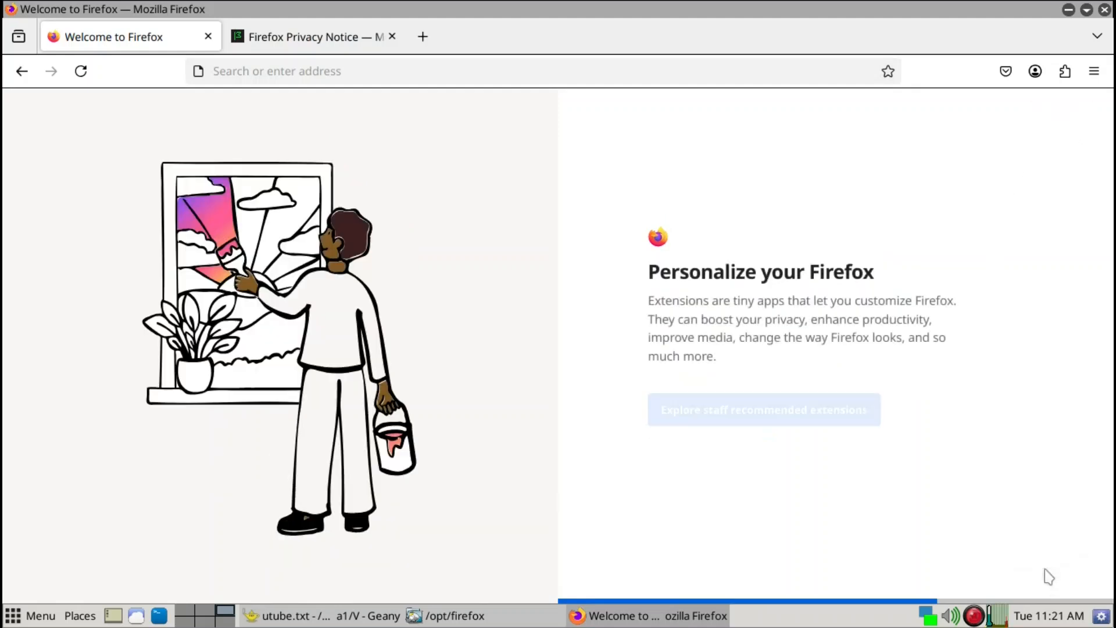
pyautogui.click(1050, 572)
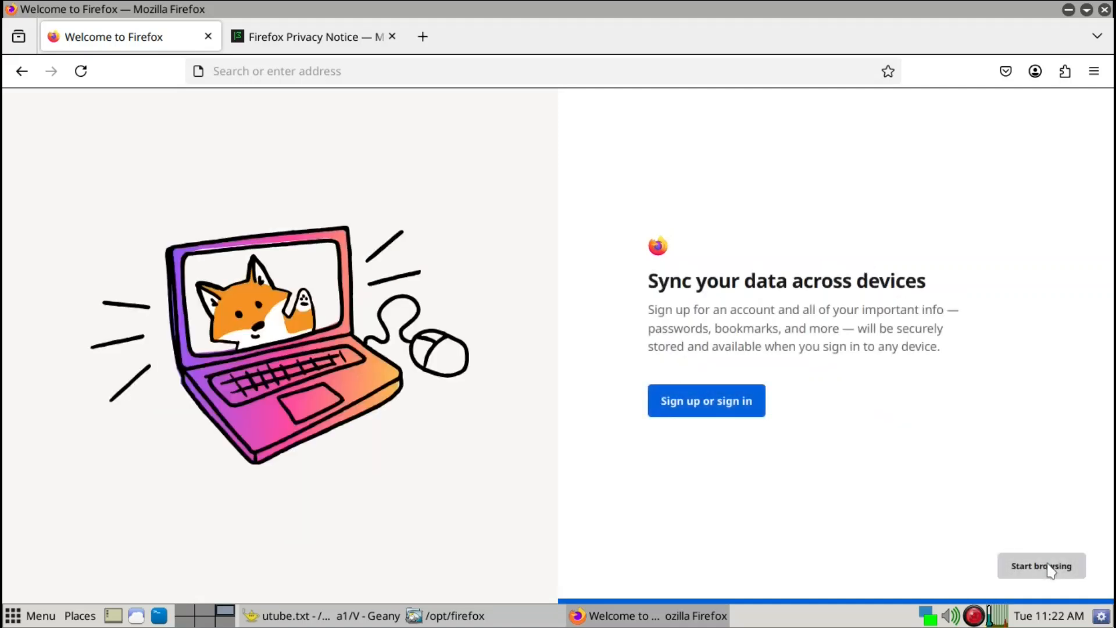
pyautogui.click(1050, 570)
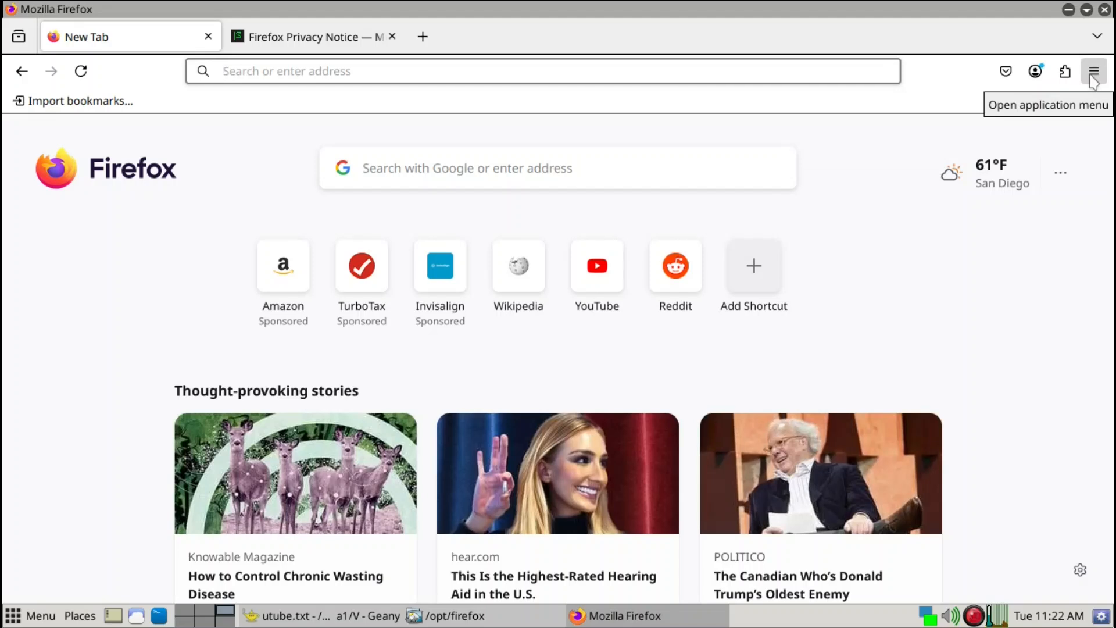
# - Open the Firefox settings page
pyautogui.click(1093, 72)
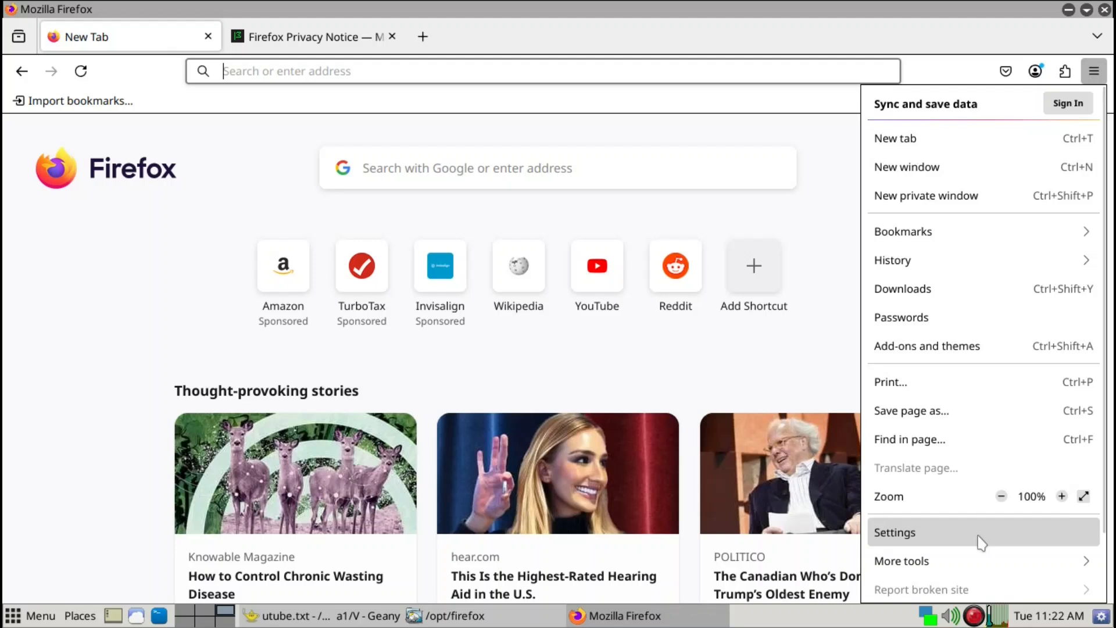
pyautogui.click(981, 542)
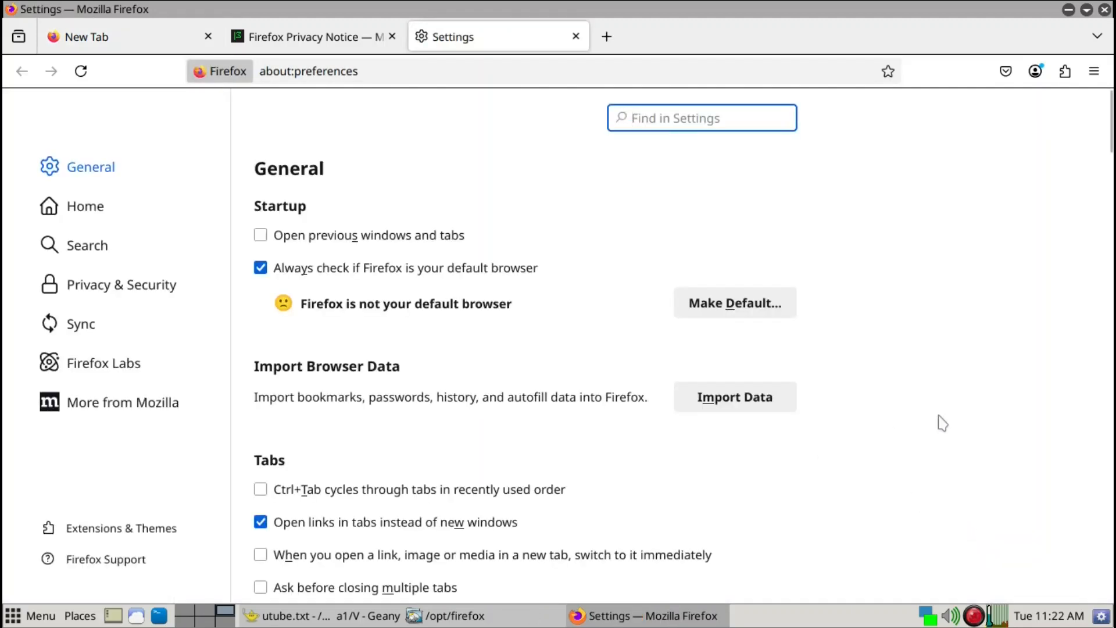
# - Switch the browser layout in settings from horizontal to vertical tabs
pyautogui.scroll(-5, 948, 423)
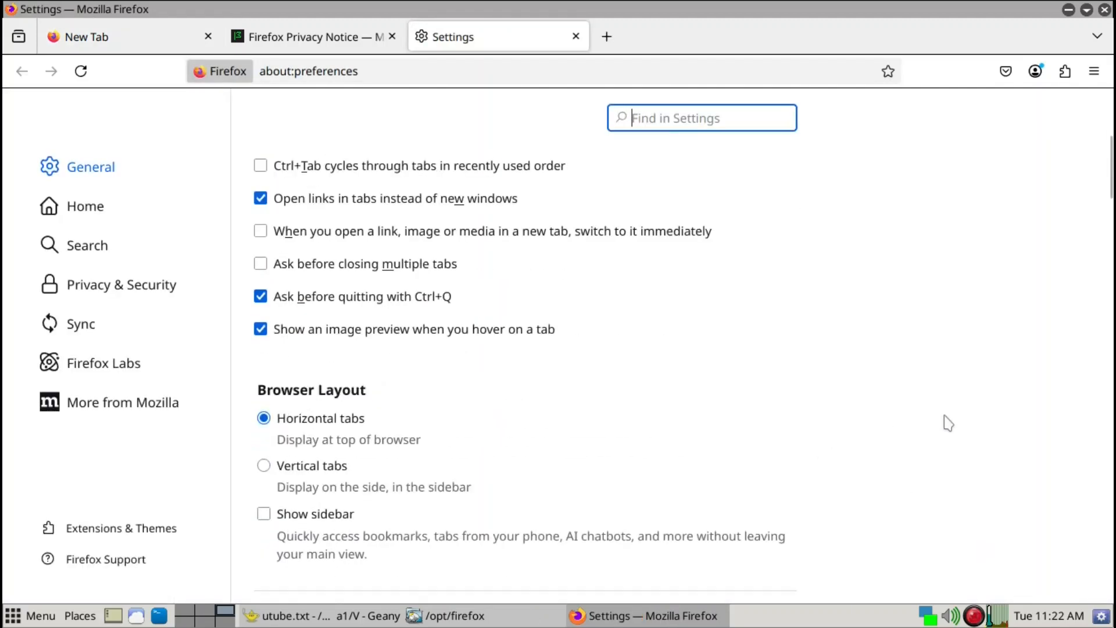
pyautogui.scroll(3, 948, 422)
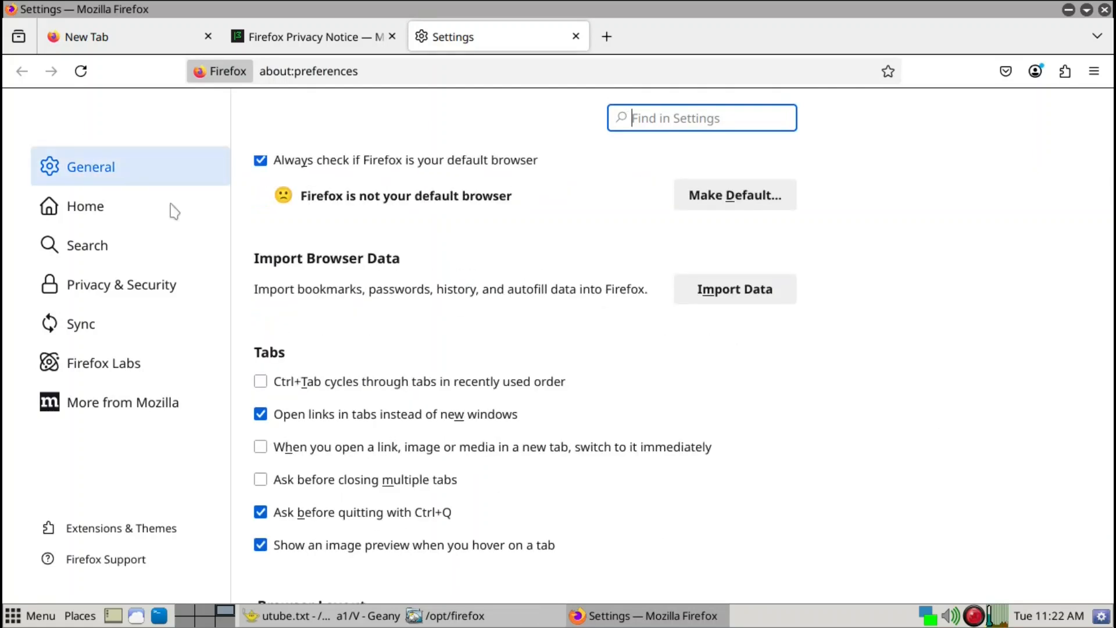
pyautogui.scroll(-3, 951, 385)
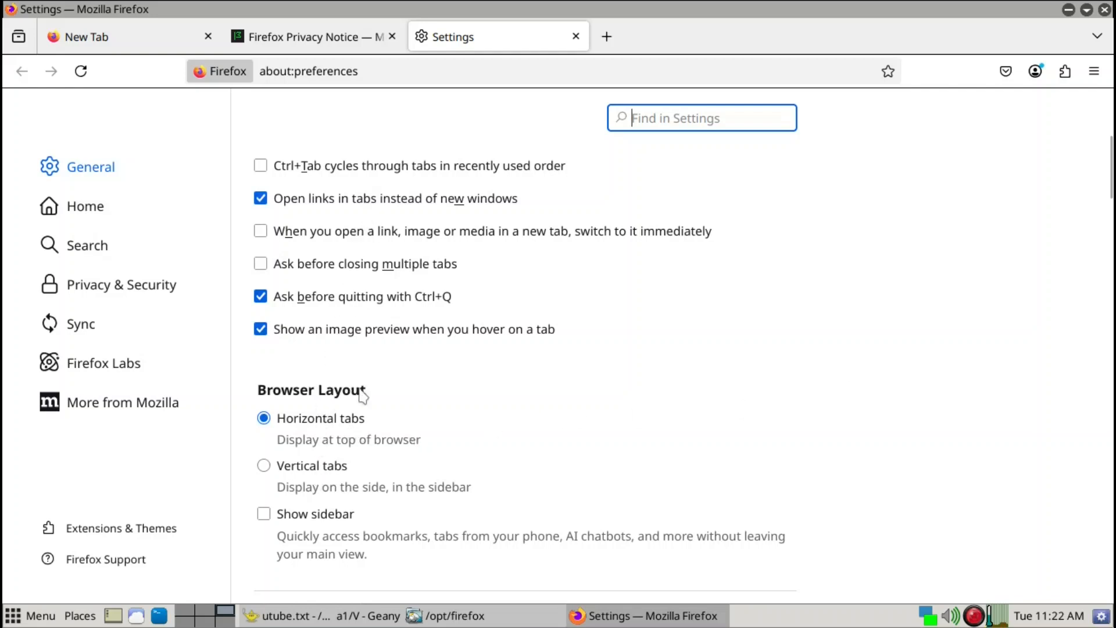
pyautogui.click(265, 467)
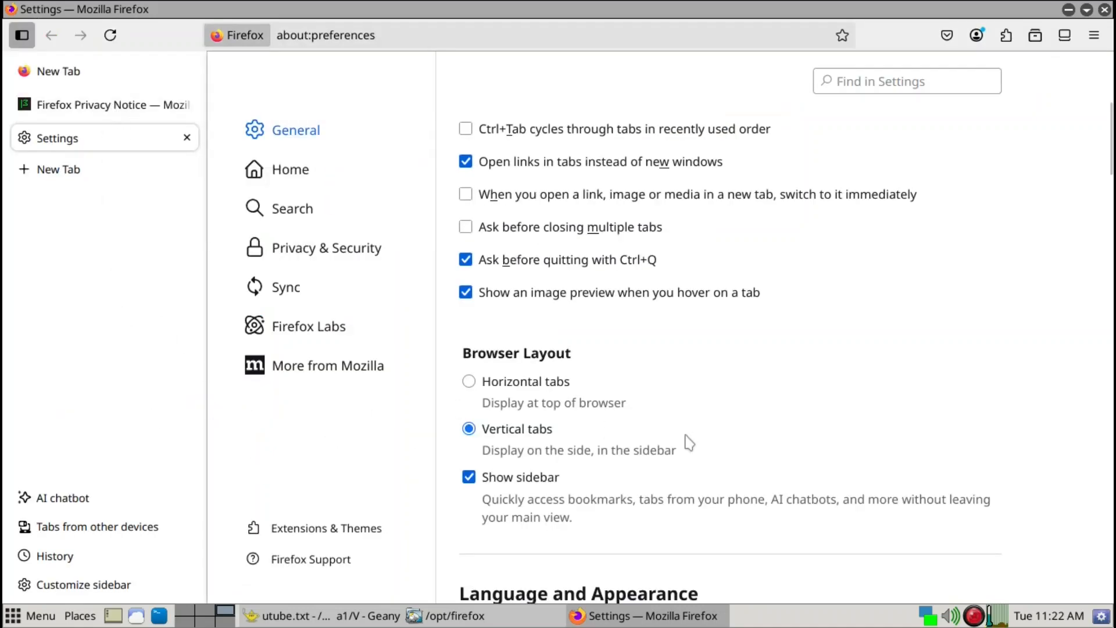
# - Move the sidebar to the right side through Customize sidebar, then narrow it to show only tab icons
pyautogui.scroll(-3, 690, 441)
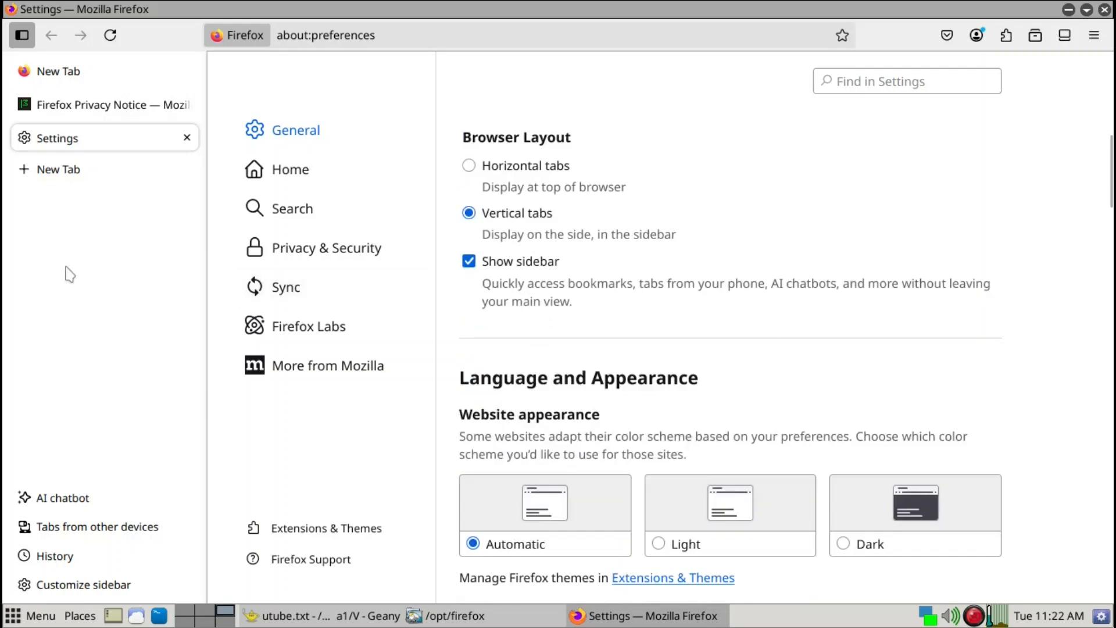
pyautogui.click(101, 586)
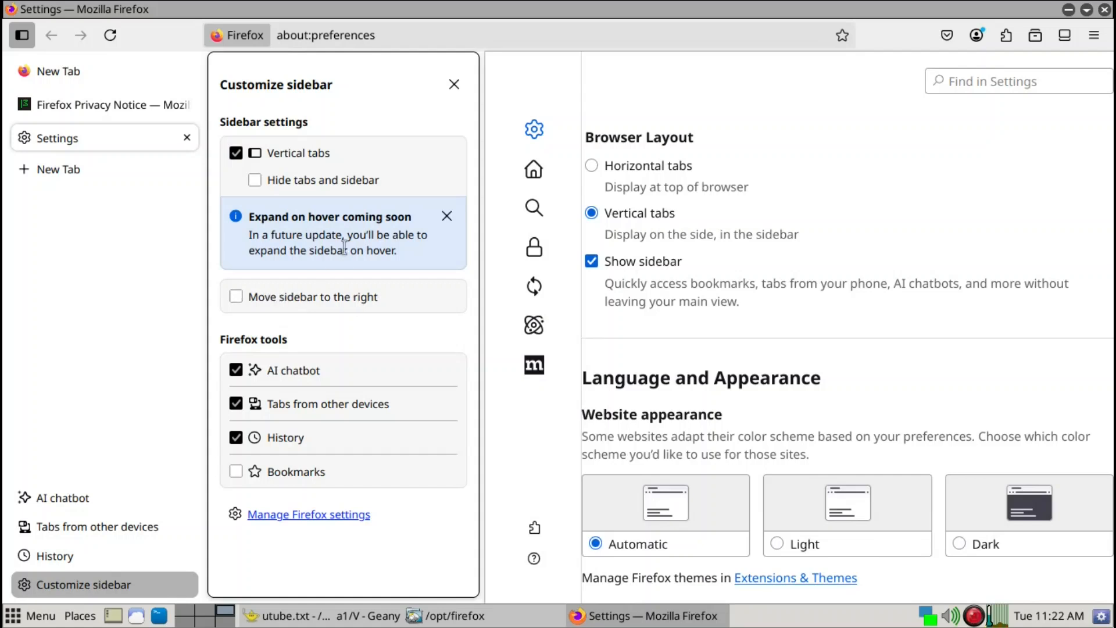
pyautogui.click(235, 299)
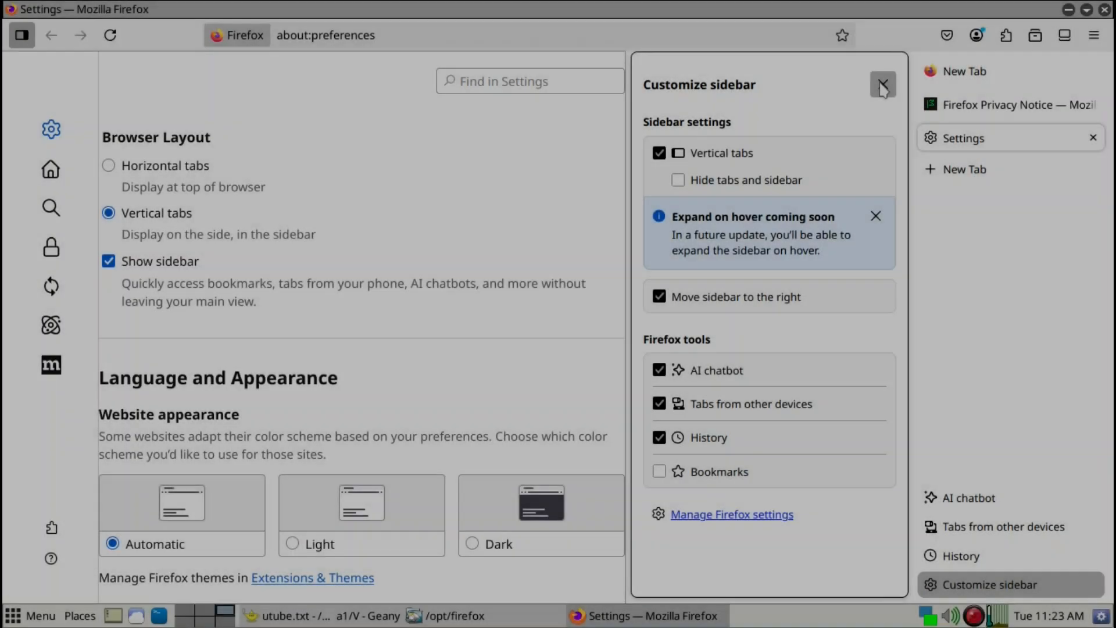
pyautogui.click(882, 85)
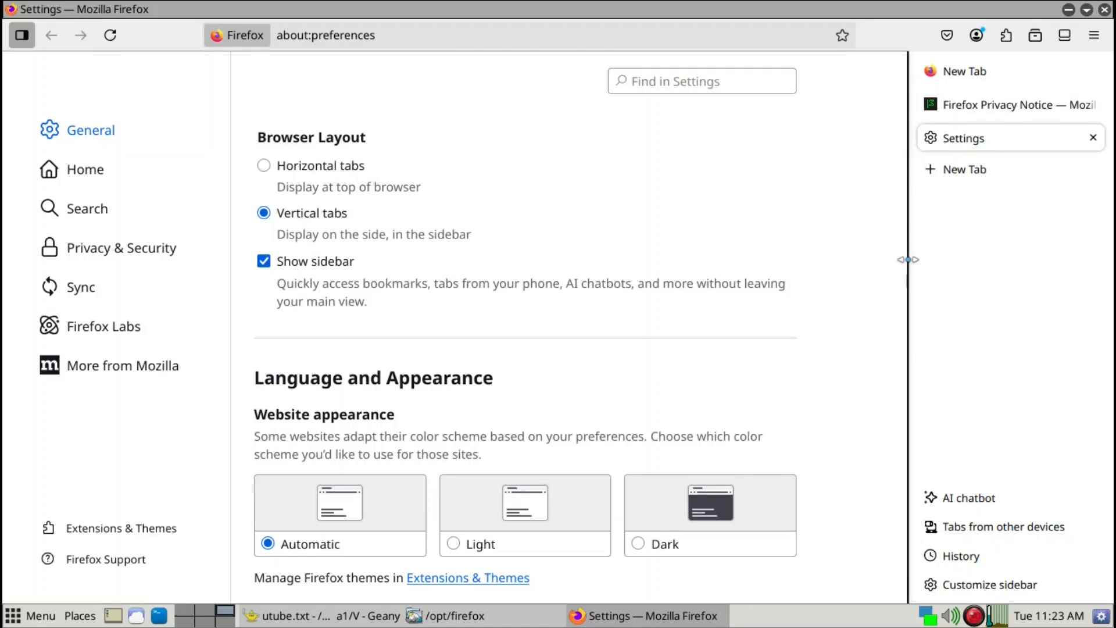
pyautogui.moveTo(908, 260); pyautogui.dragTo(1071, 250)
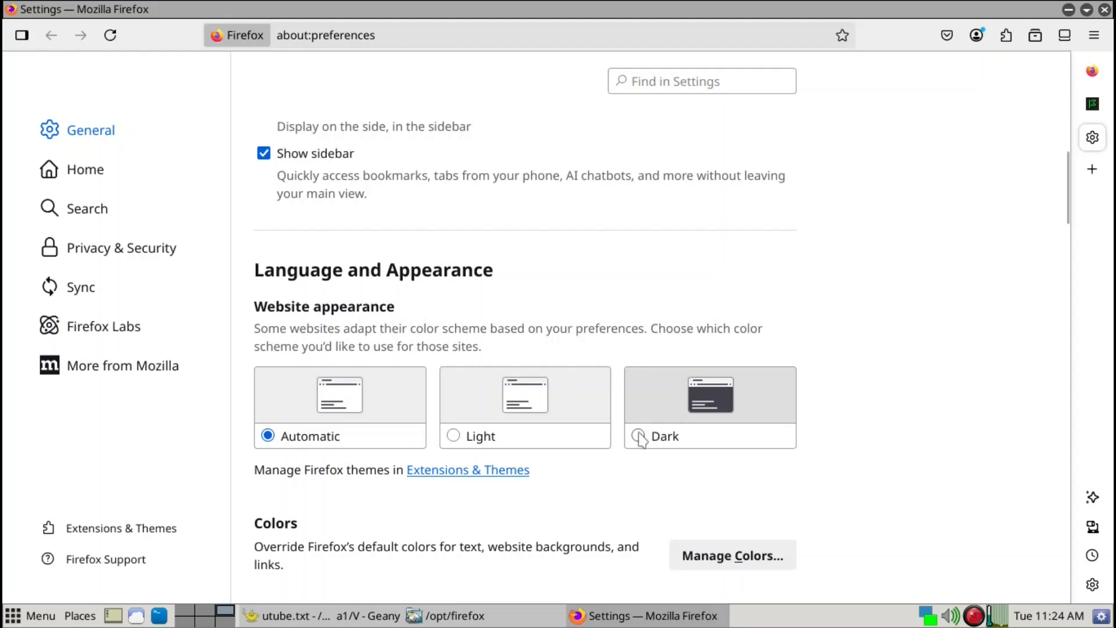
# - Set the website appearance to Dark
pyautogui.click(640, 437)
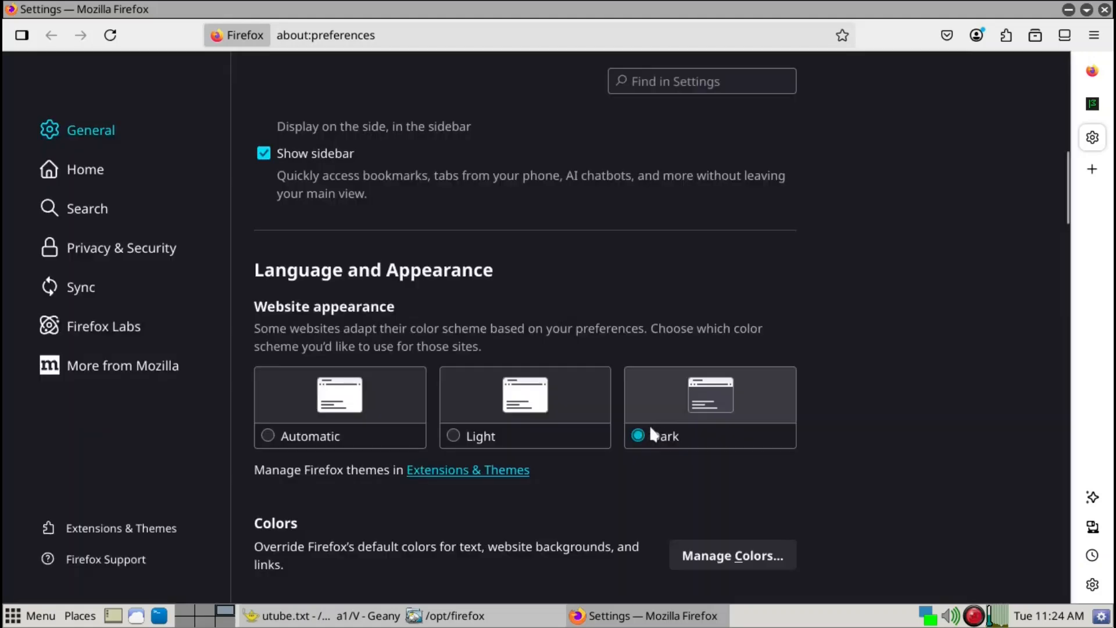
pyautogui.scroll(-2, 821, 411)
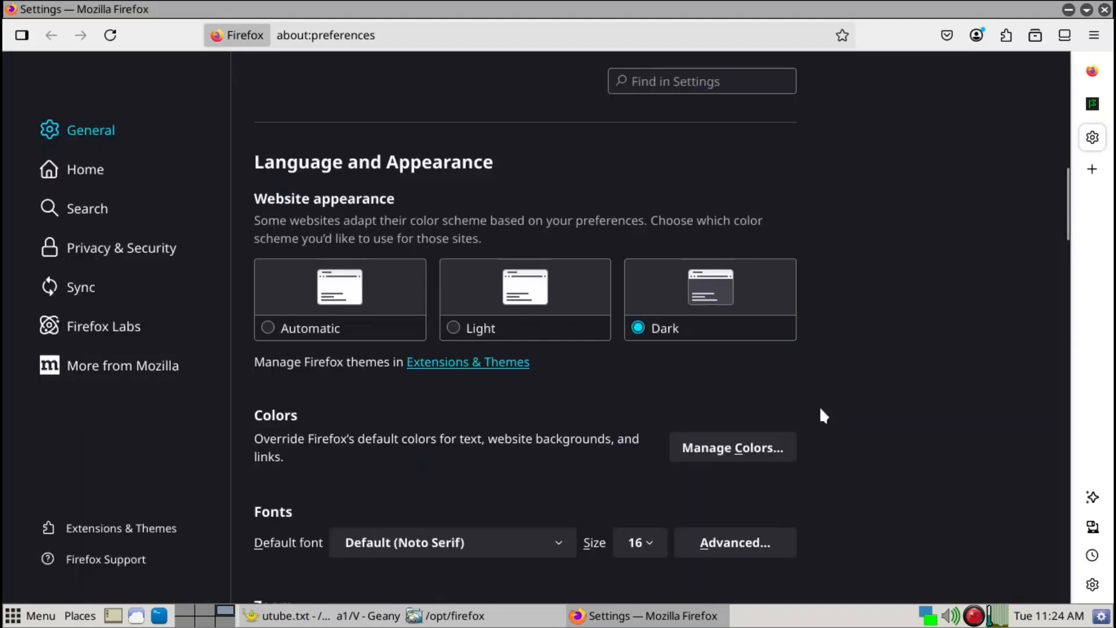
pyautogui.scroll(8, 828, 412)
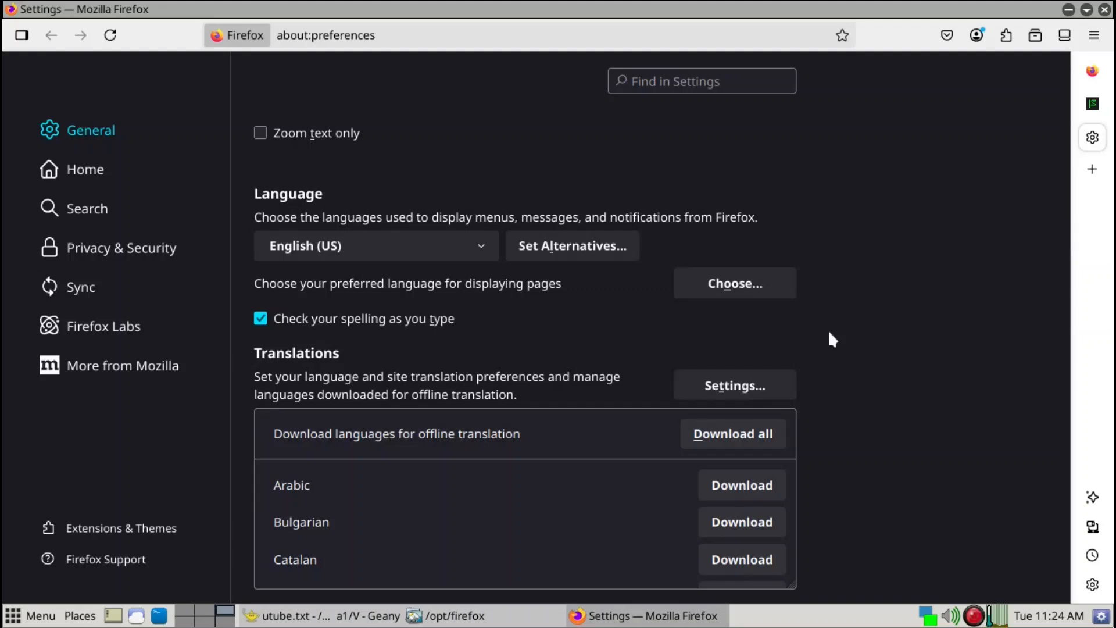
# - Quit Firefox, relaunch it from the firefox launcher in /opt/firefox, and set it as the default browser
pyautogui.hotkey('ctrl', 'q')
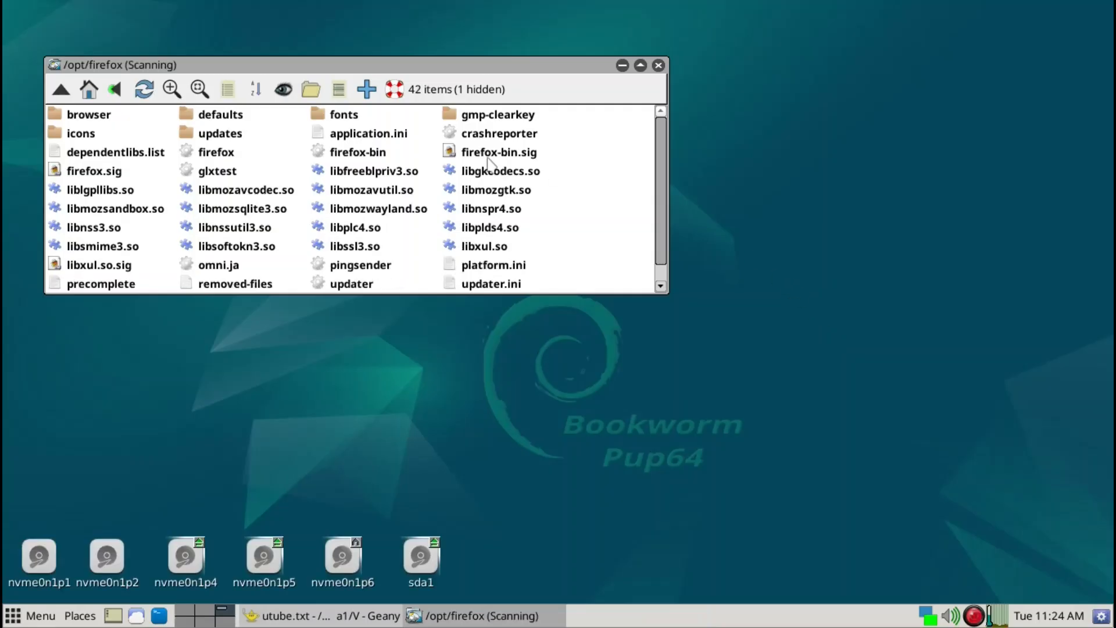
pyautogui.click(227, 153)
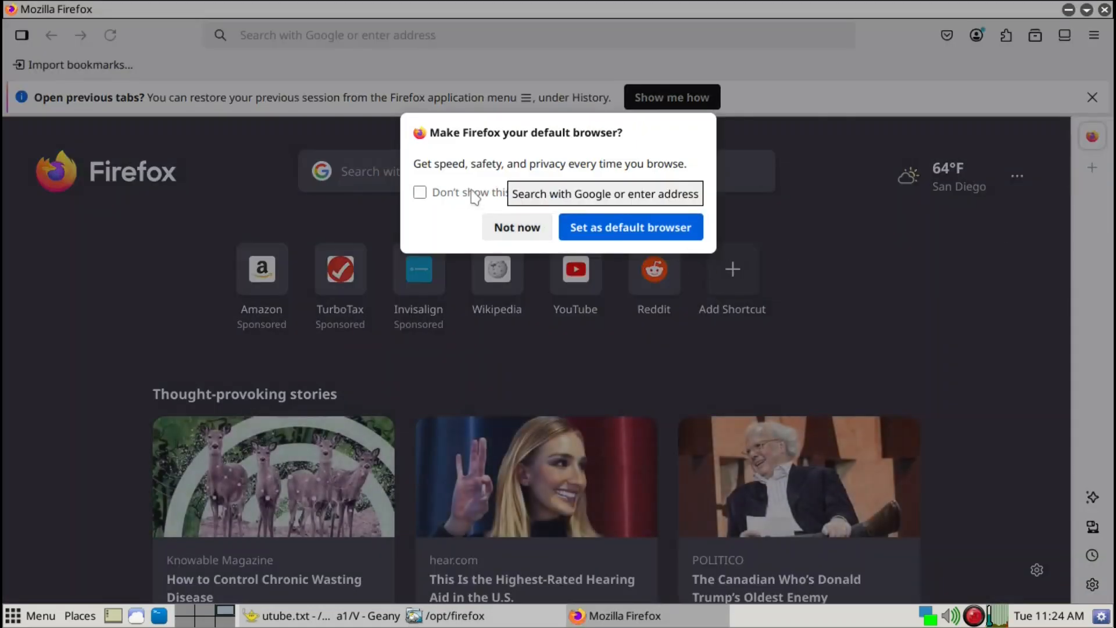
pyautogui.click(608, 230)
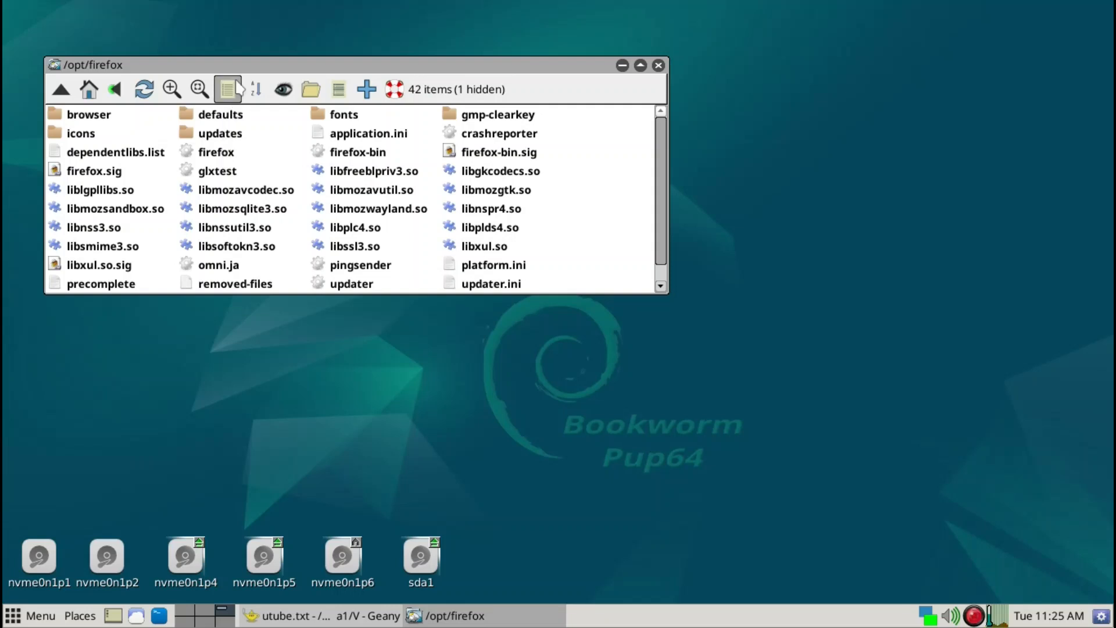
# - Open a second file manager window of /opt/firefox and switch it to a compact list view
pyautogui.moveTo(238, 69); pyautogui.dragTo(224, 112)
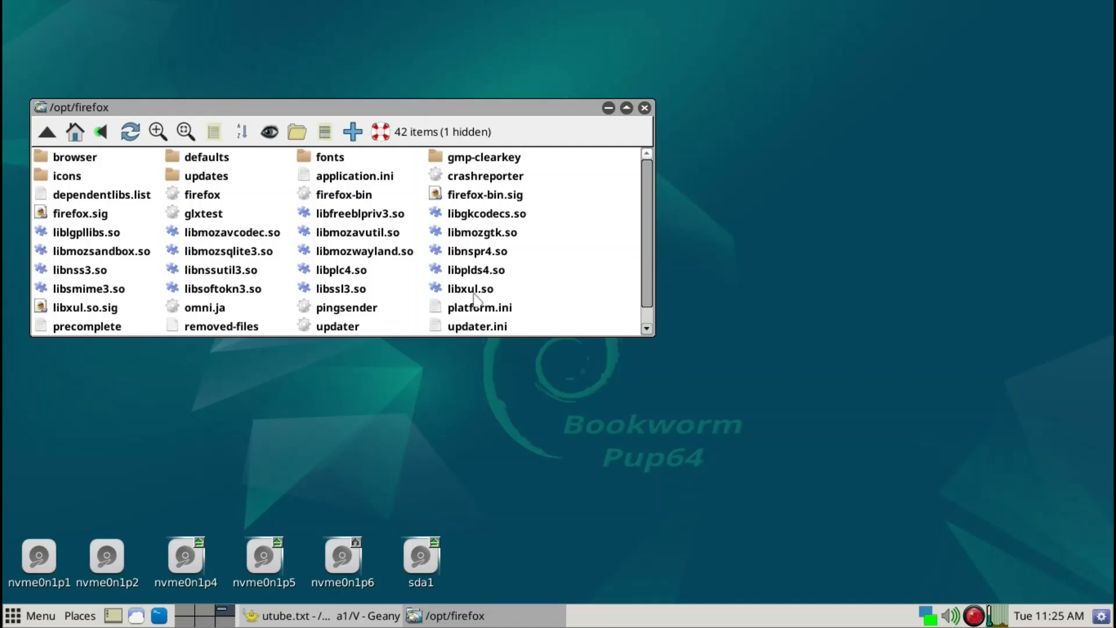
pyautogui.rightClick(602, 229)
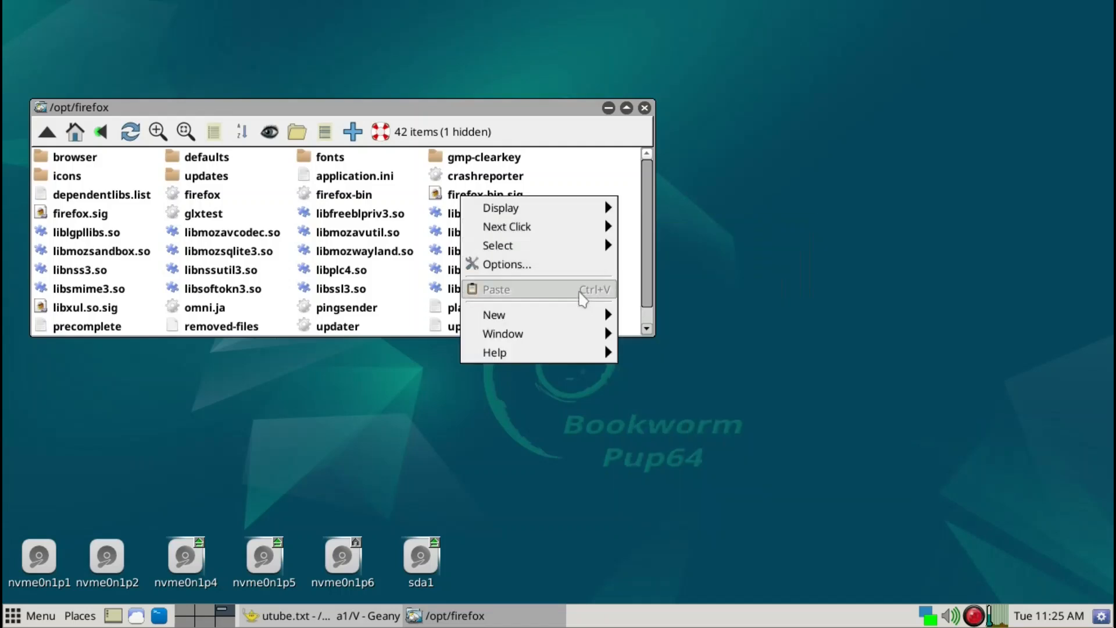
pyautogui.moveTo(584, 319)
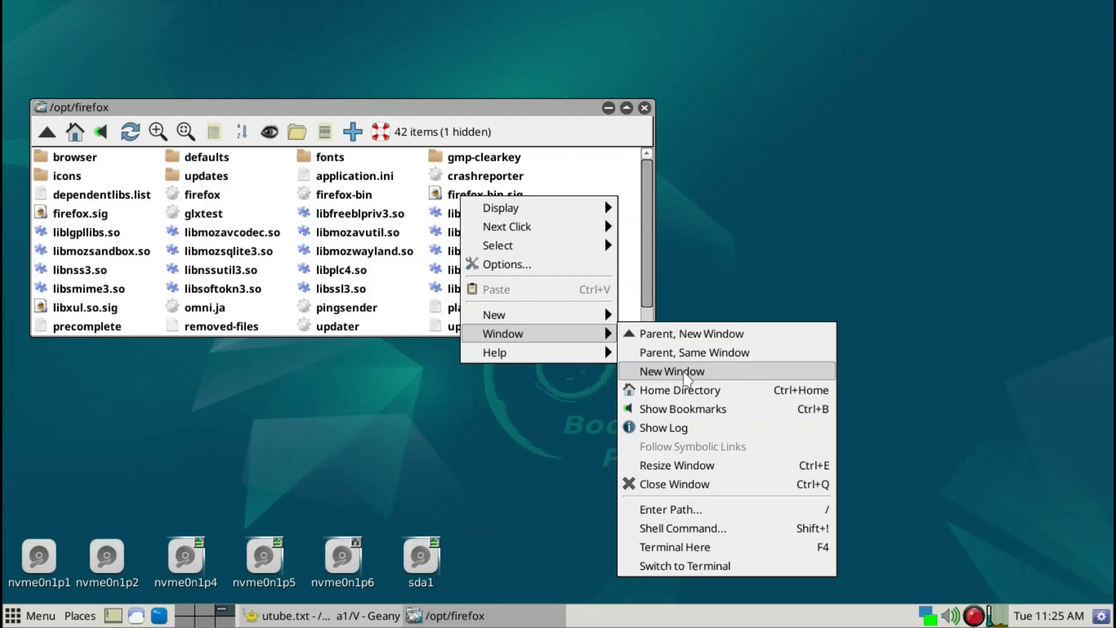
pyautogui.click(687, 375)
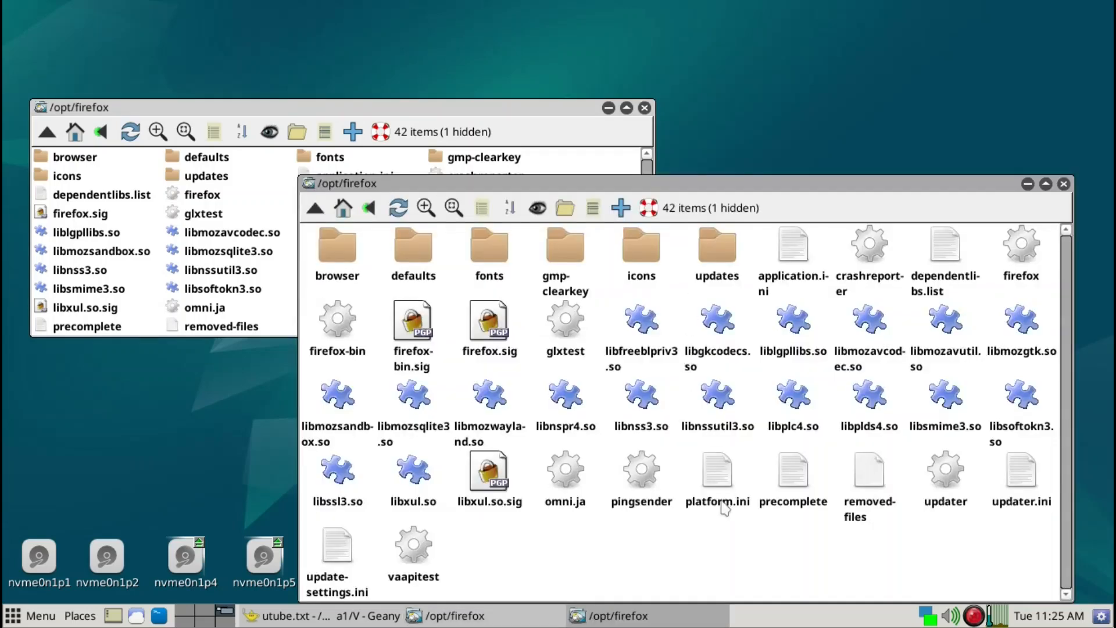
pyautogui.press('-')
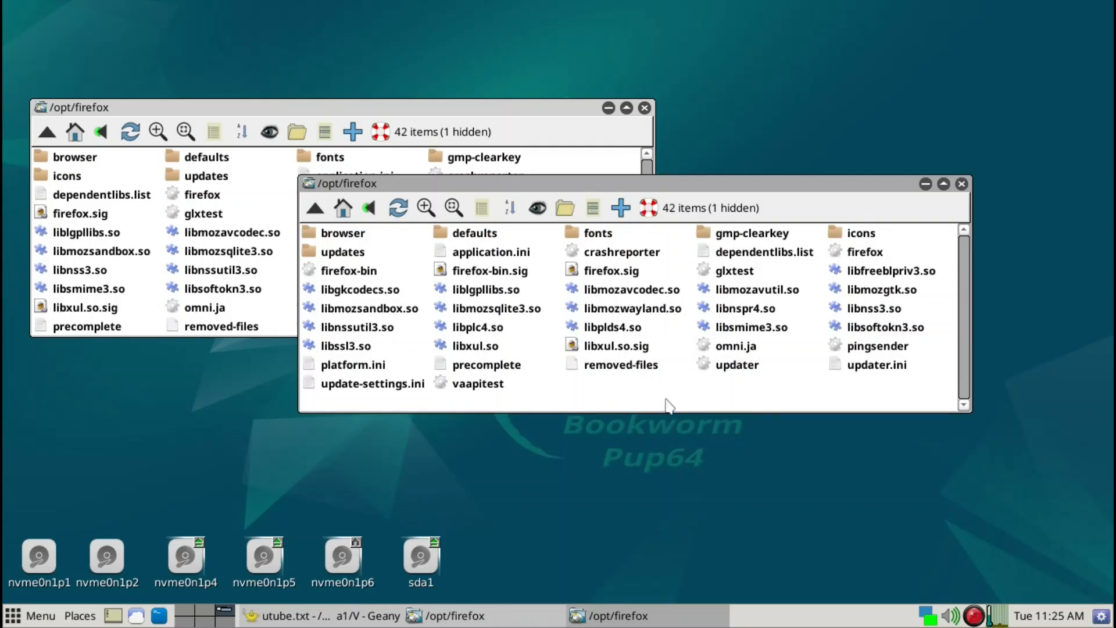
# - Go to /usr/bin in the new window and jump to the entries starting with fire
pyautogui.press('/')
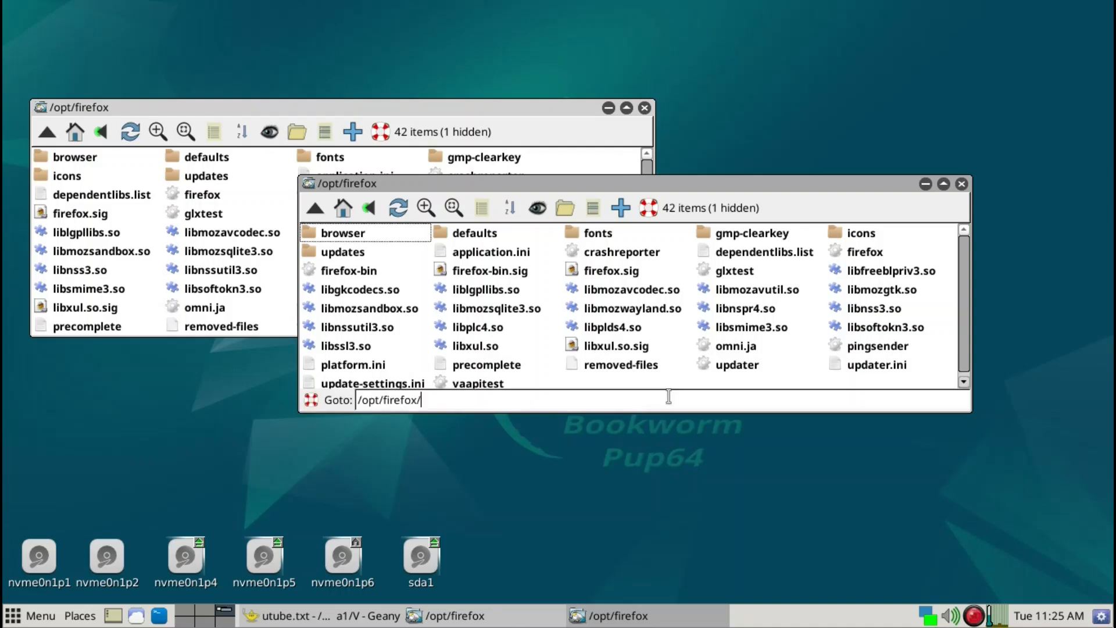
pyautogui.press('BackSpace')
pyautogui.press('BackSpace')
pyautogui.press('BackSpace')
pyautogui.press('BackSpace')
pyautogui.press('BackSpace')
pyautogui.press('BackSpace')
pyautogui.press('BackSpace')
pyautogui.press('BackSpace')
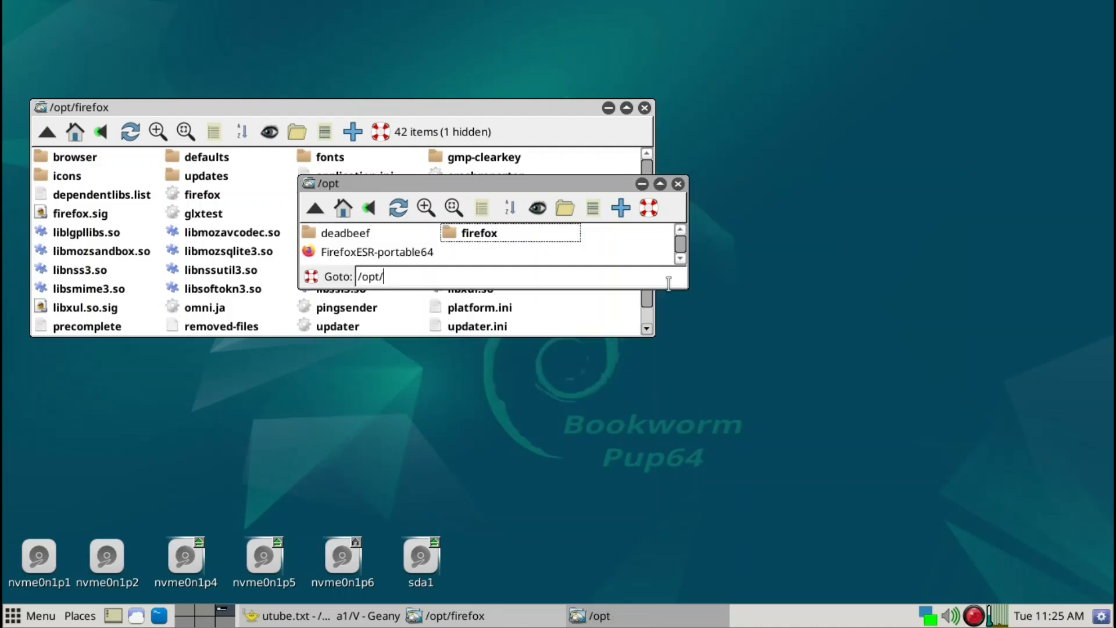
pyautogui.press('BackSpace')
pyautogui.press('BackSpace')
pyautogui.press('BackSpace')
pyautogui.press('BackSpace')
pyautogui.write('usr')
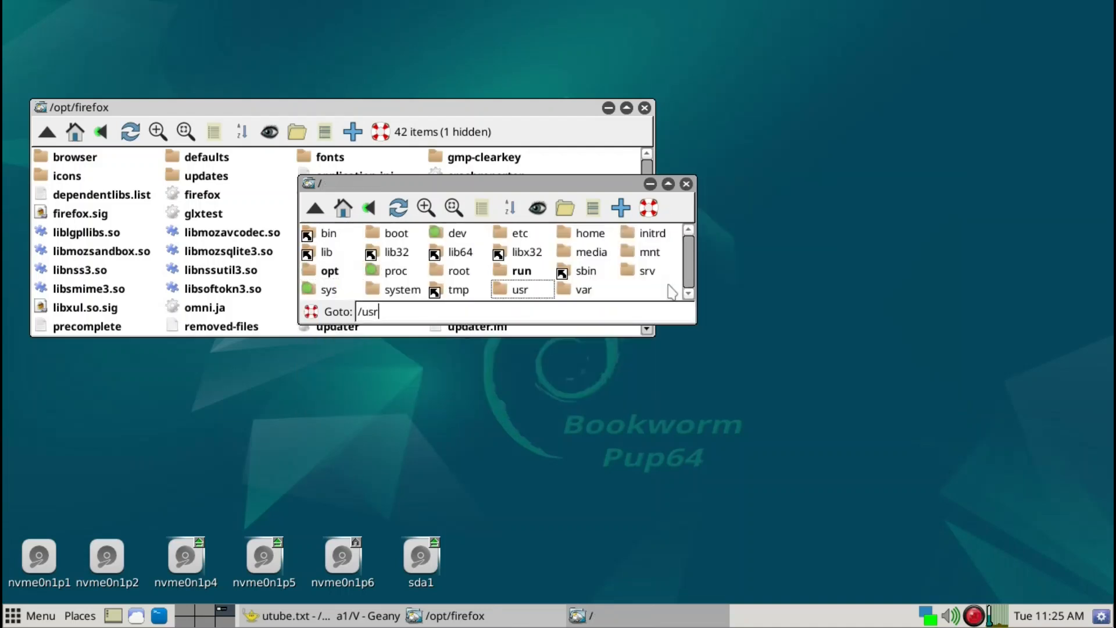
pyautogui.write('/bin/')
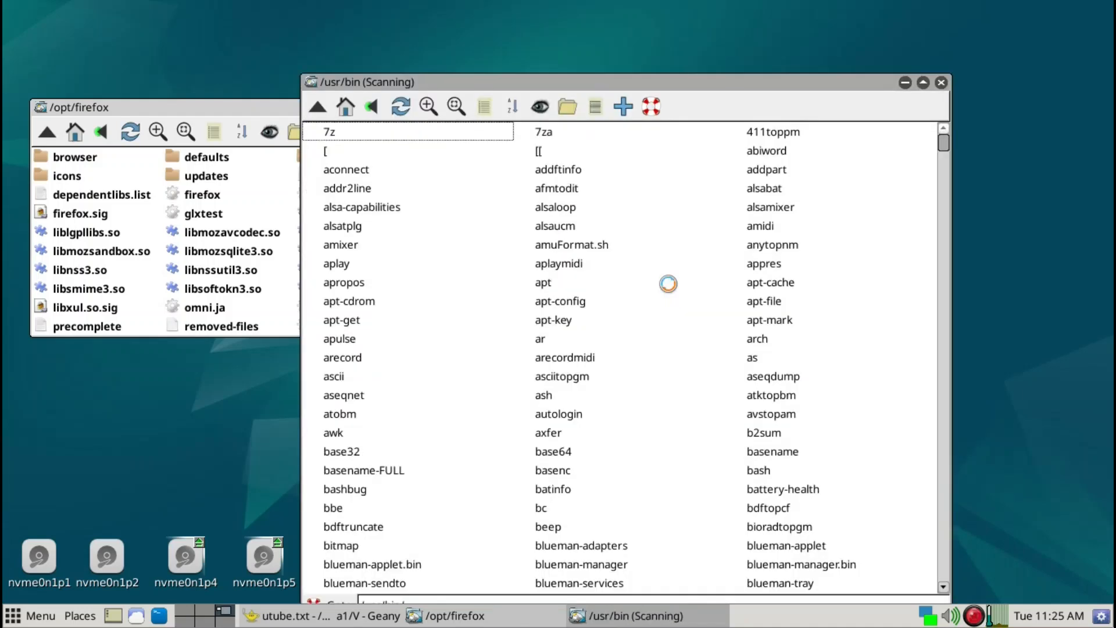
pyautogui.write('fire')
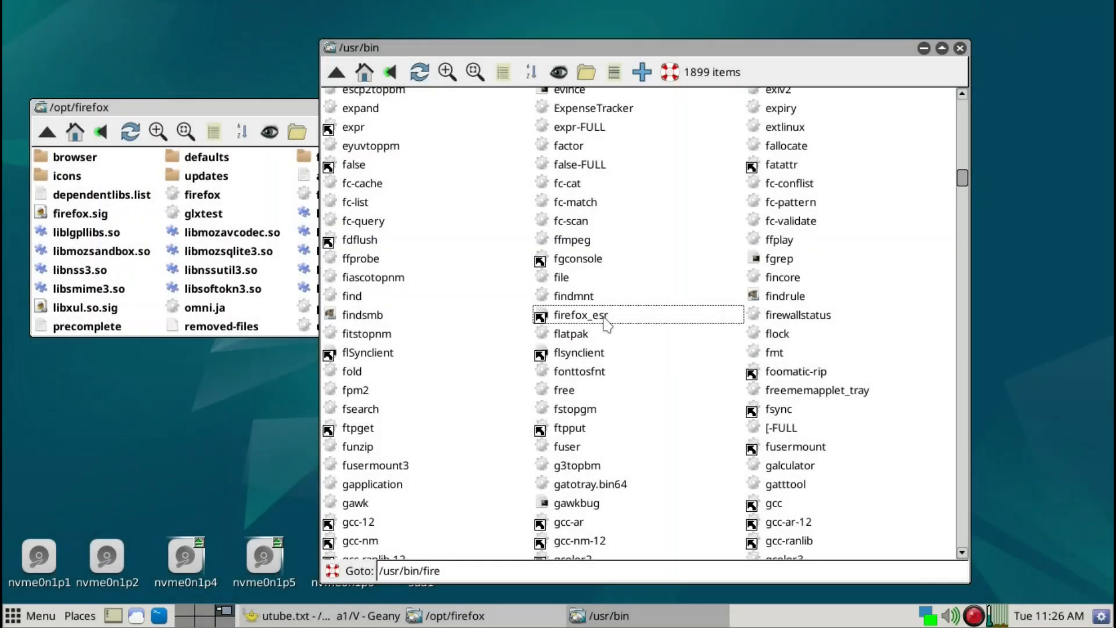
# - Create a relative link to the /opt/firefox/firefox launcher inside /usr/bin, then close that window
pyautogui.moveTo(606, 320)
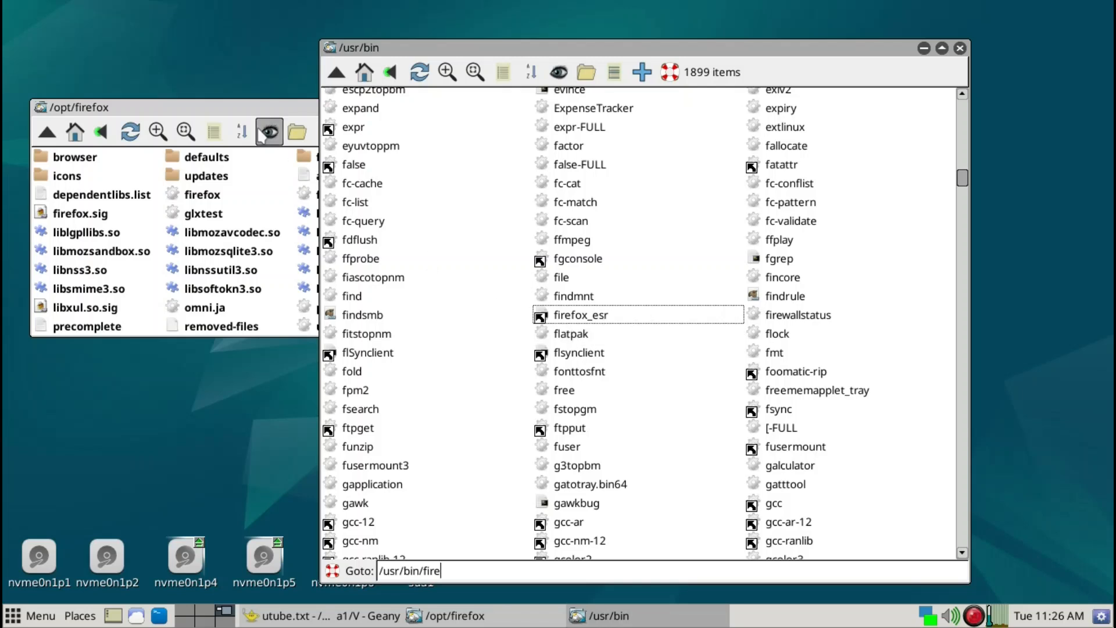
pyautogui.click(239, 105)
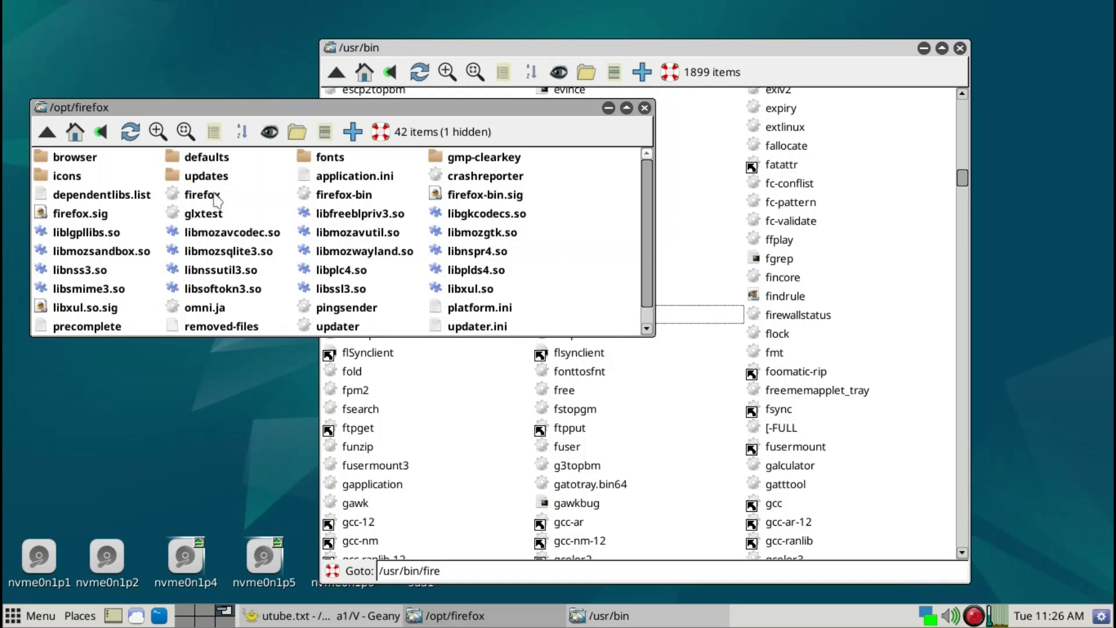
pyautogui.moveTo(216, 198); pyautogui.dragTo(908, 260)
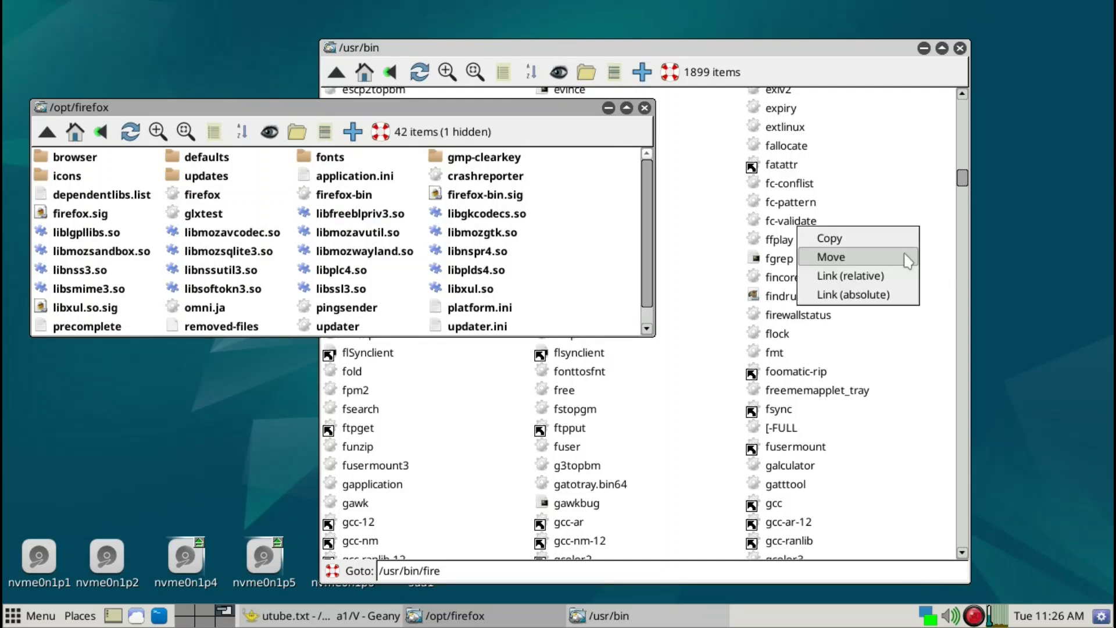
pyautogui.click(886, 277)
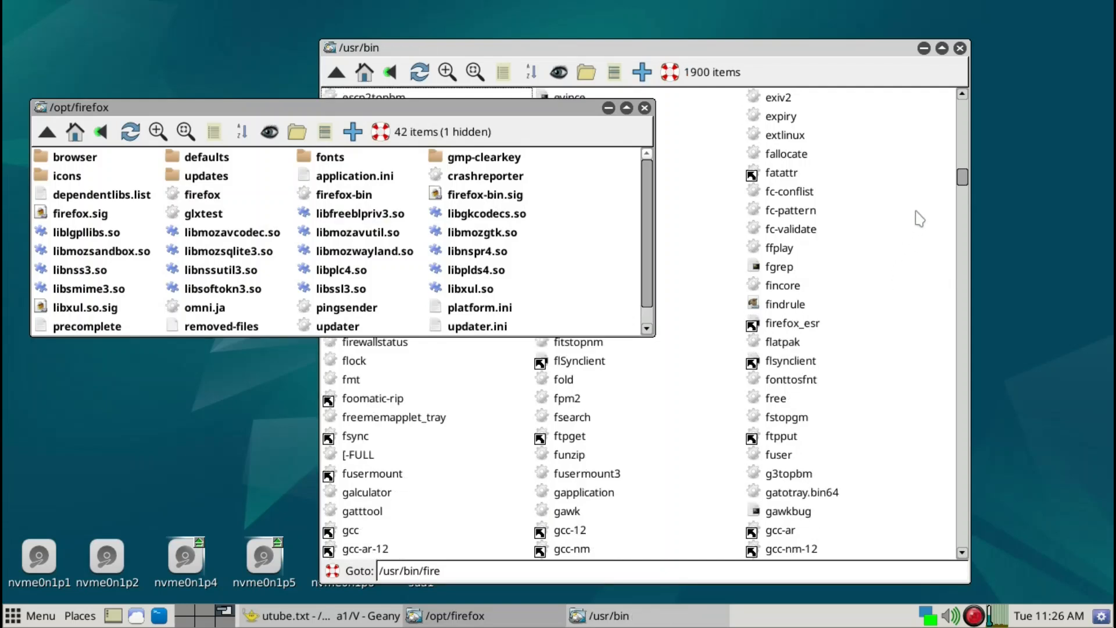
pyautogui.click(961, 49)
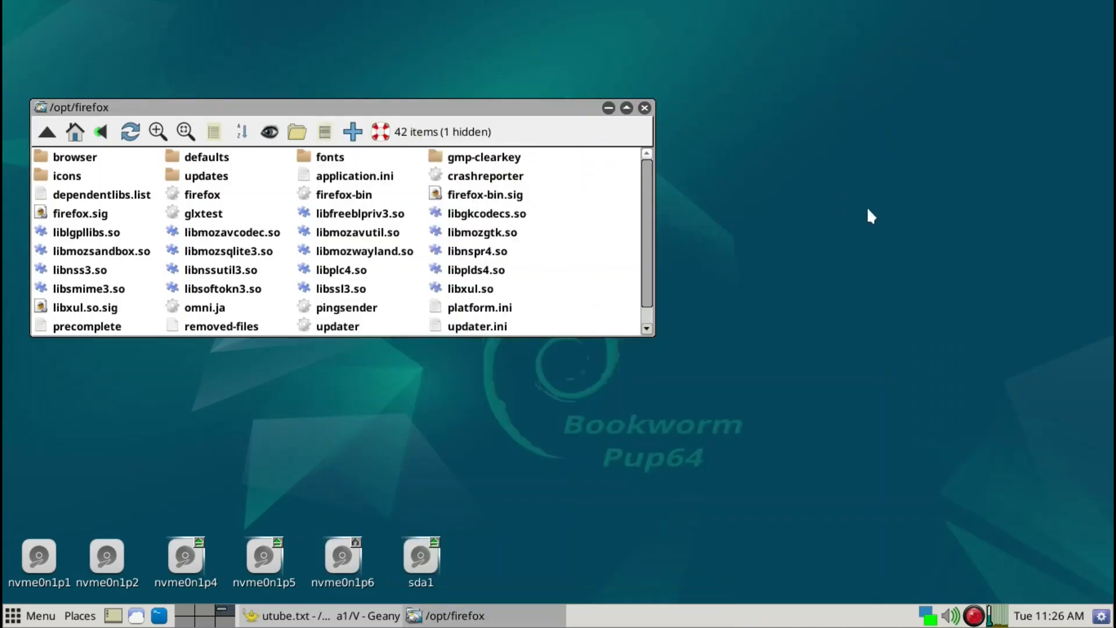
# - Open LXTerminal from the launcher search and run firefox & to test starting Firefox from the command line
pyautogui.hotkey('ctrl', 'space')
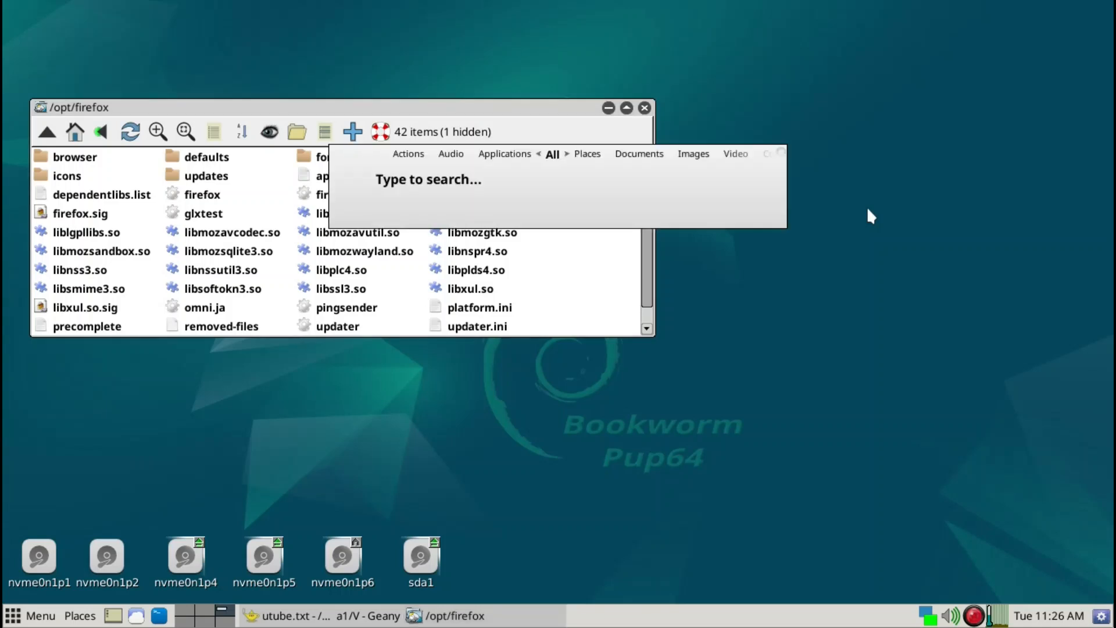
pyautogui.write('lxt')
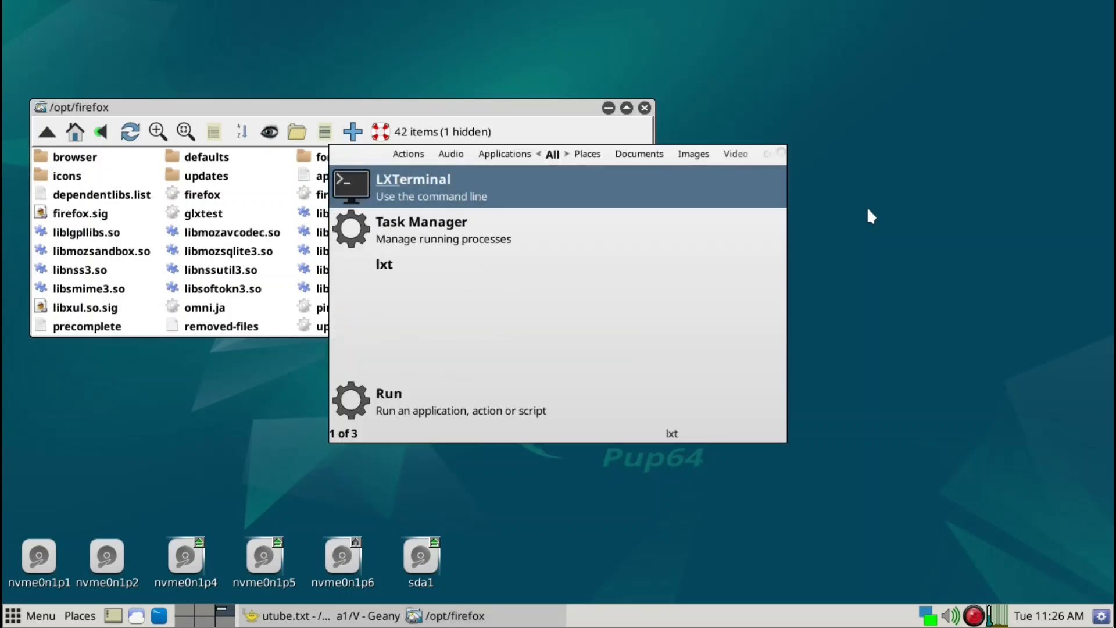
pyautogui.press('Return')
pyautogui.write('firefox &')
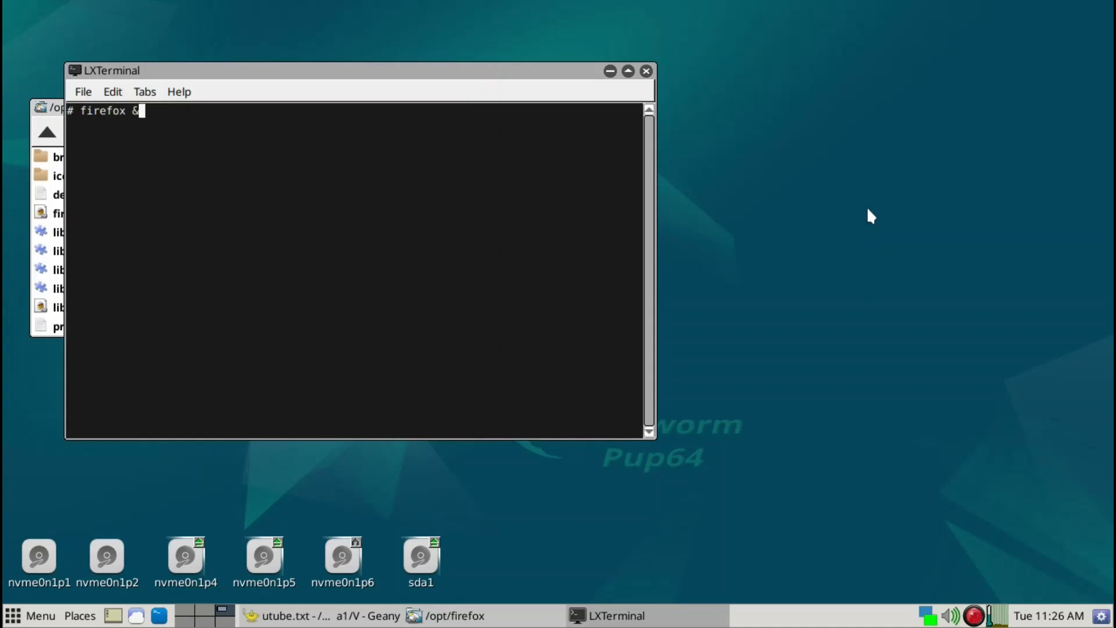
pyautogui.press('Return')
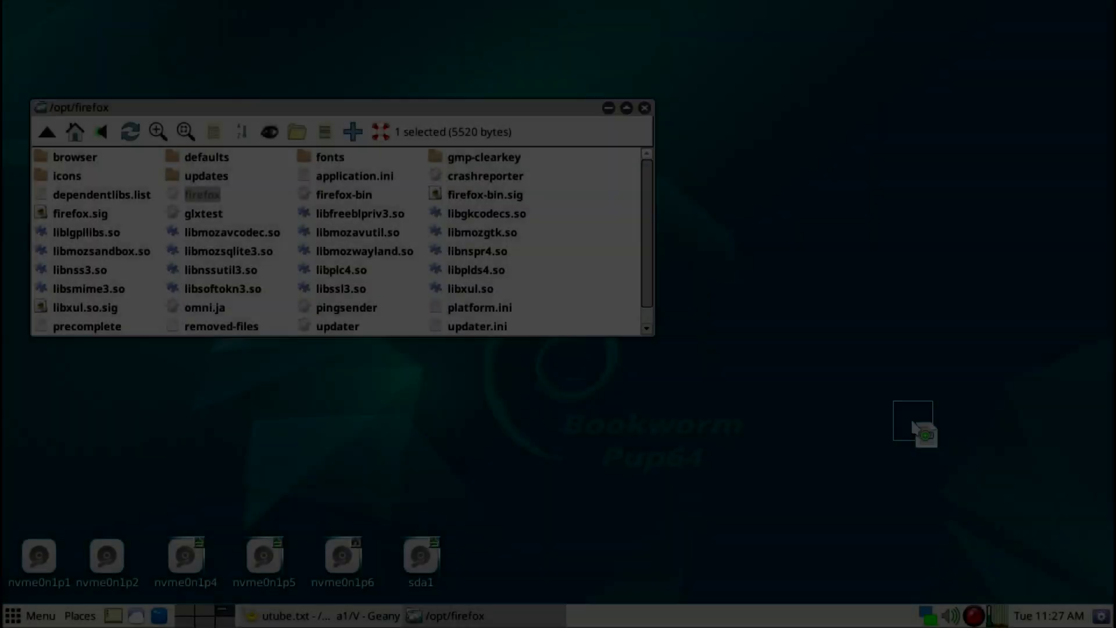
# - Place a firefox launcher icon on the desktop
pyautogui.moveTo(913, 426); pyautogui.dragTo(1055, 552)
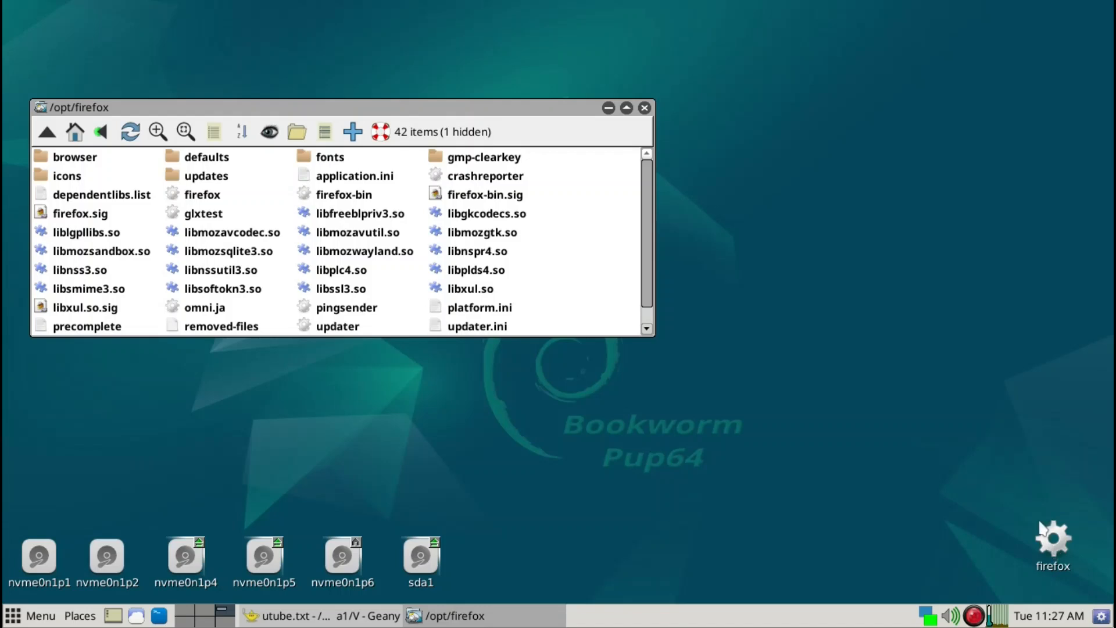
# - Test launching Firefox from the new desktop icon, close it, and start it again via the firefox command in the launcher search
pyautogui.click(1054, 540)
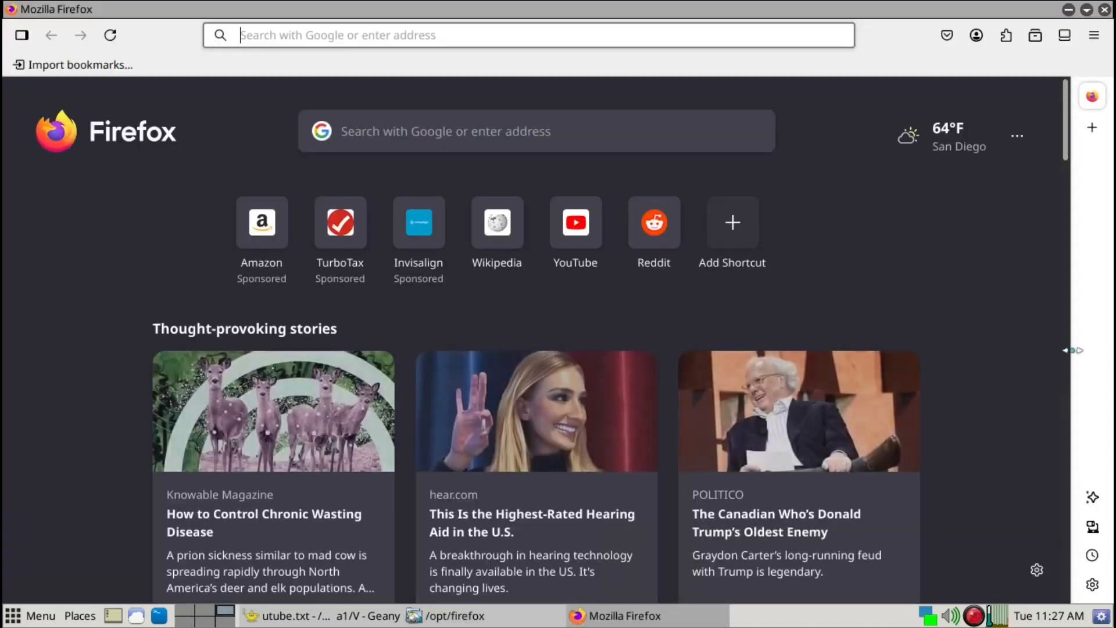
pyautogui.click(1105, 10)
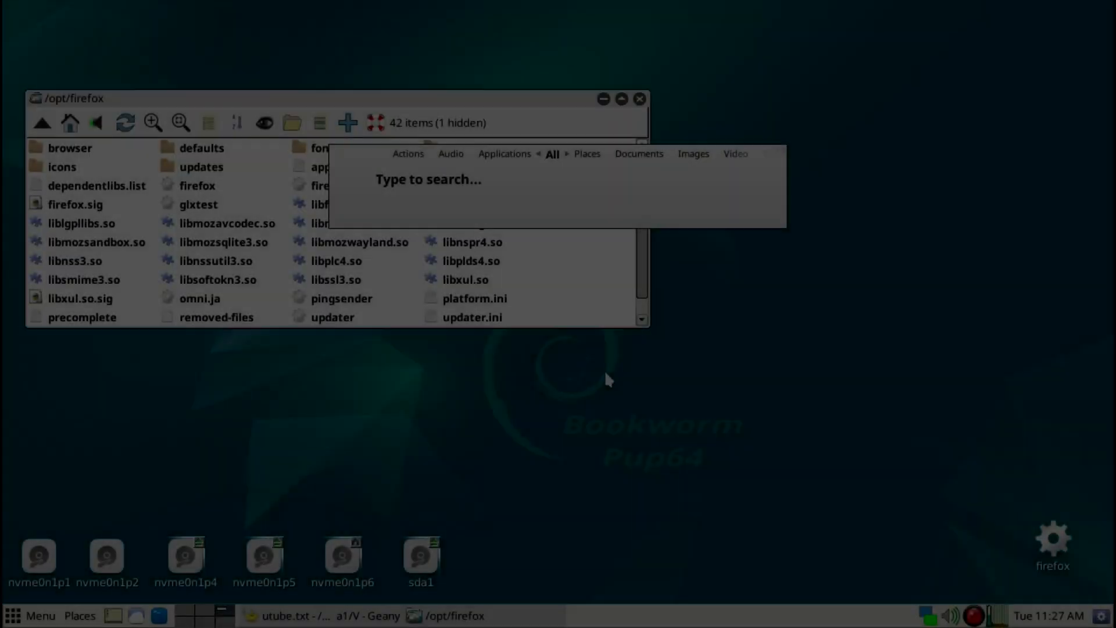
pyautogui.write('fi')
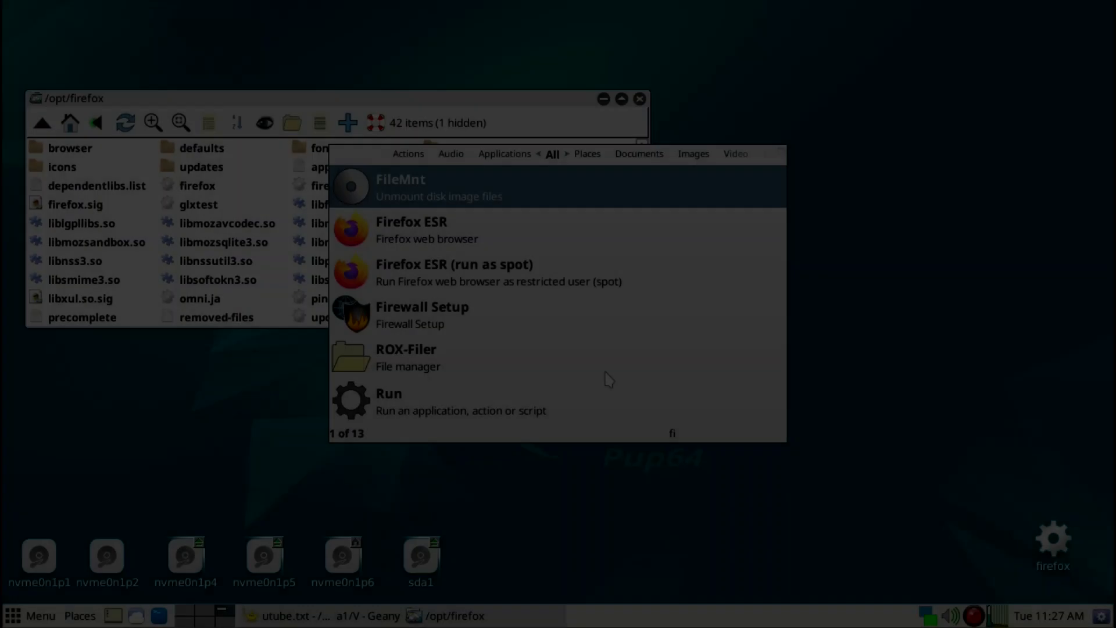
pyautogui.write('refox')
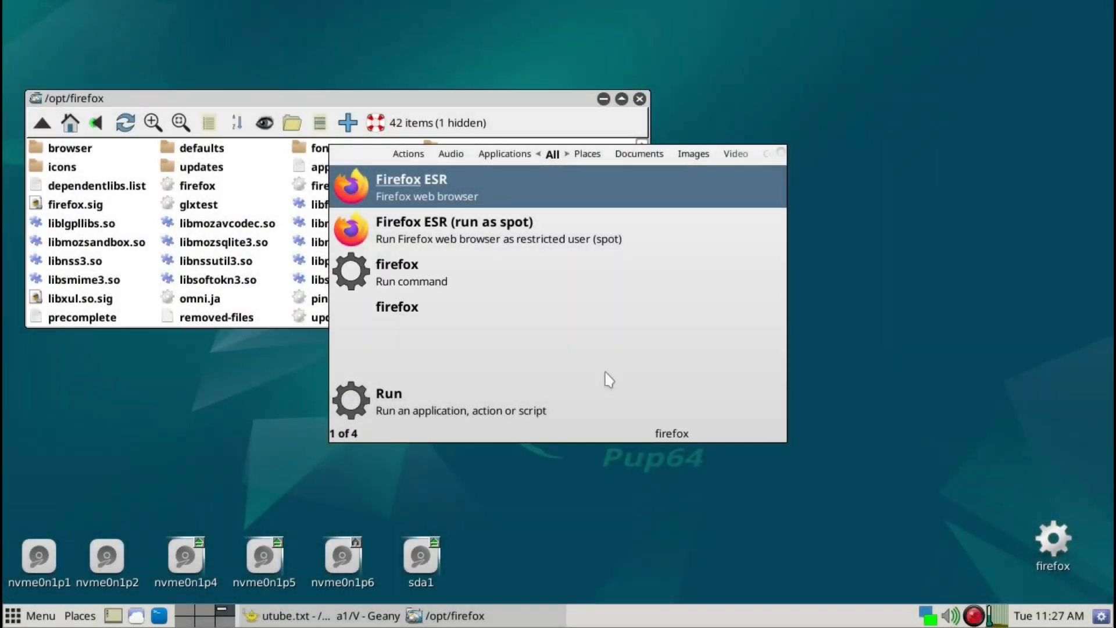
pyautogui.press('Down')
pyautogui.press('Down')
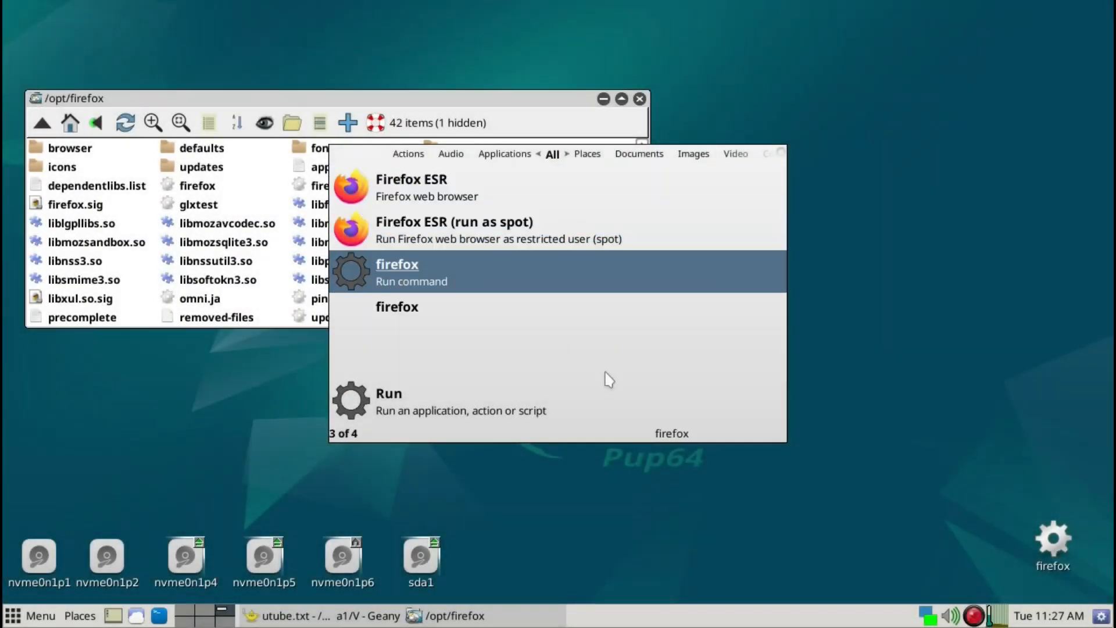
pyautogui.press('Return')
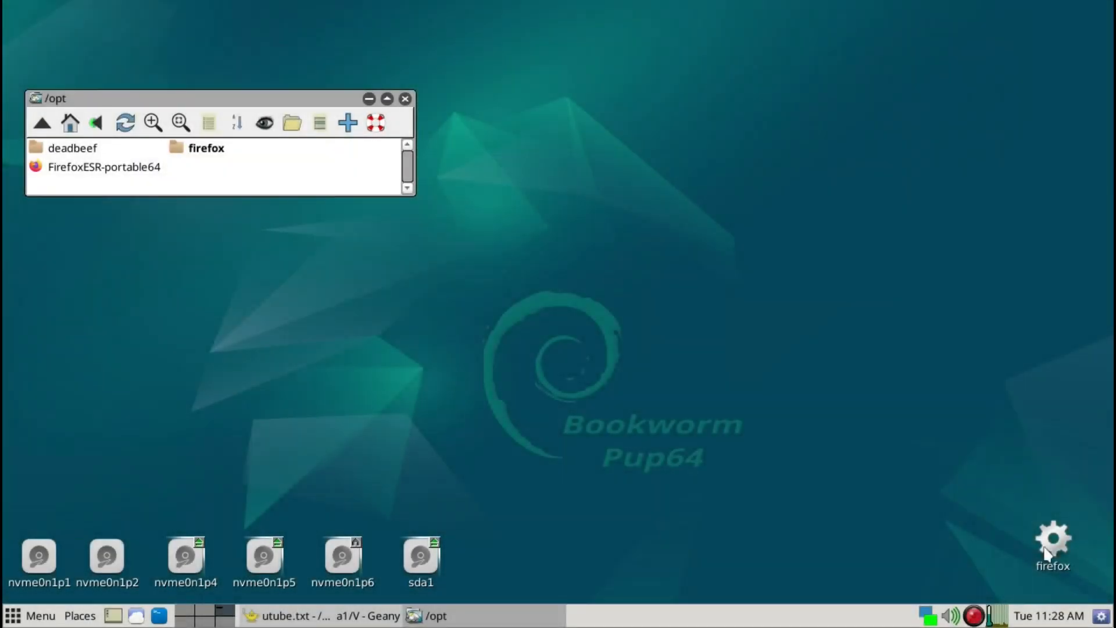
# - Assign the keyboard shortcut Super+Hyper+w to the firefox desktop icon and test it by opening and quitting Firefox
pyautogui.rightClick(1047, 553)
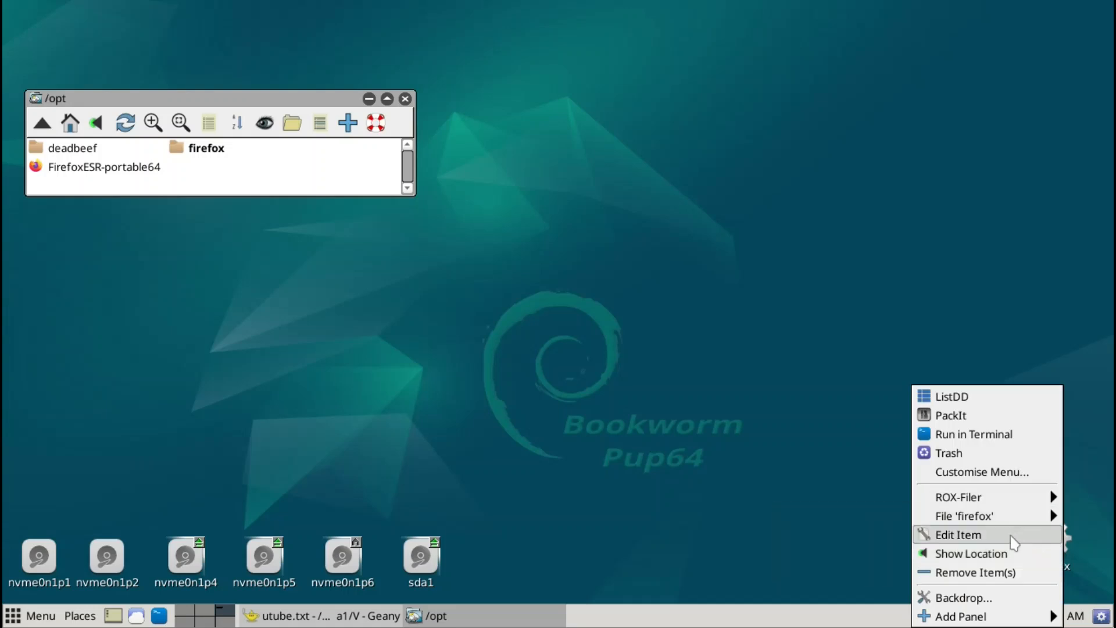
pyautogui.click(1014, 543)
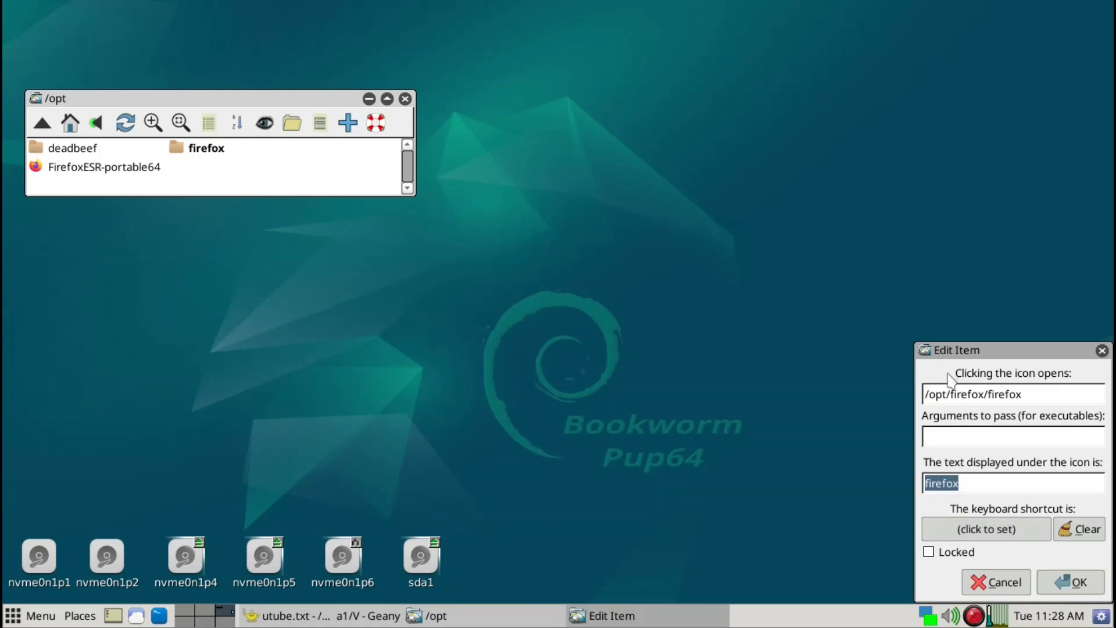
pyautogui.click(1001, 535)
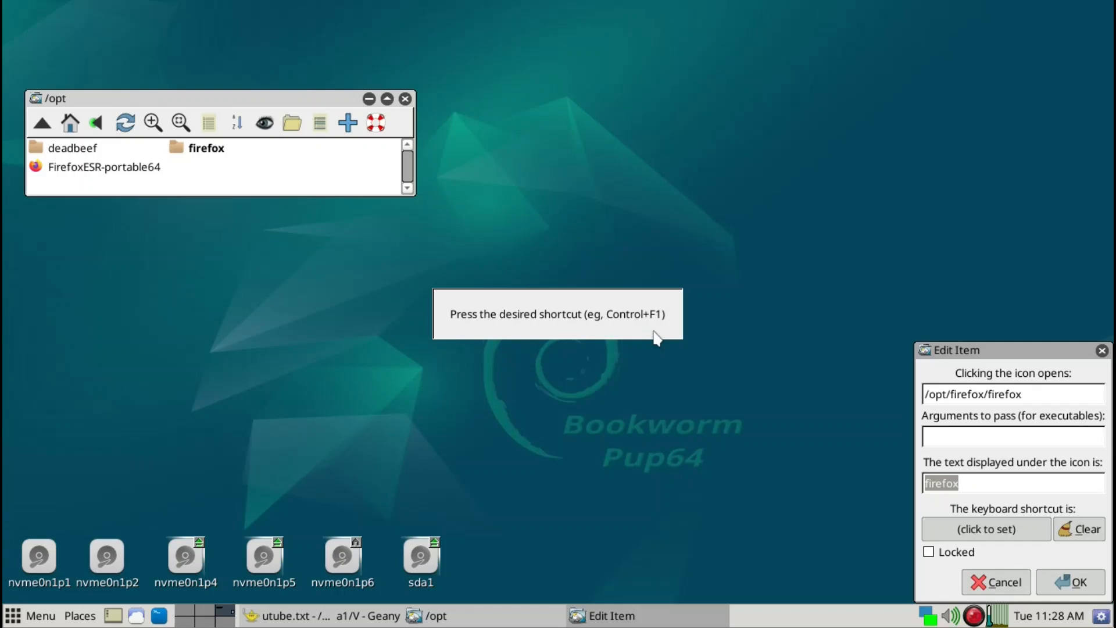
pyautogui.press('super+w')
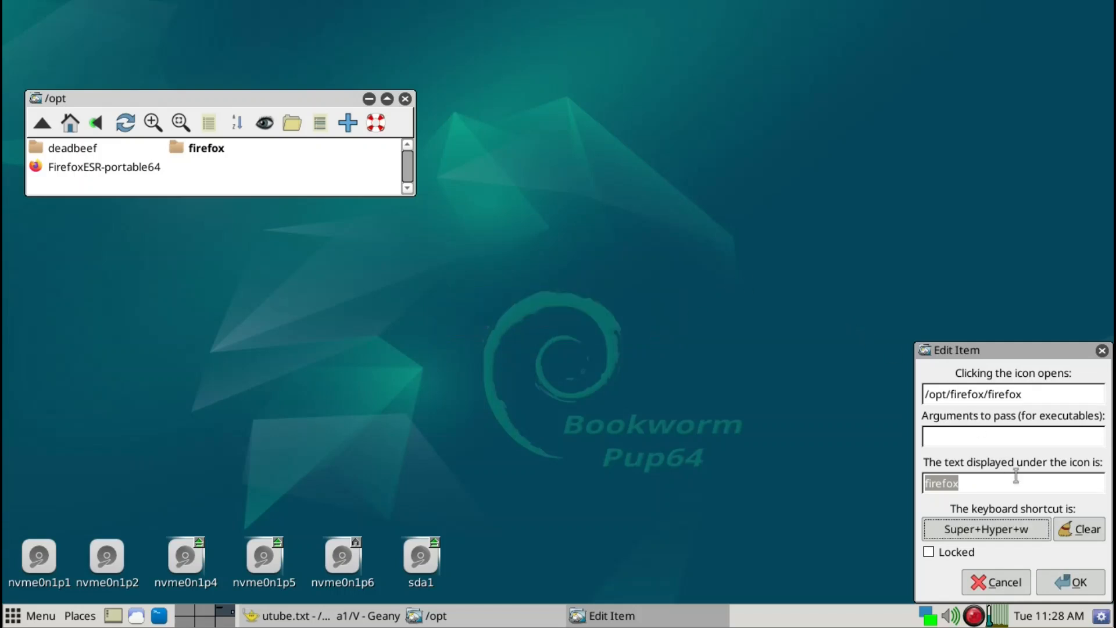
pyautogui.click(1069, 582)
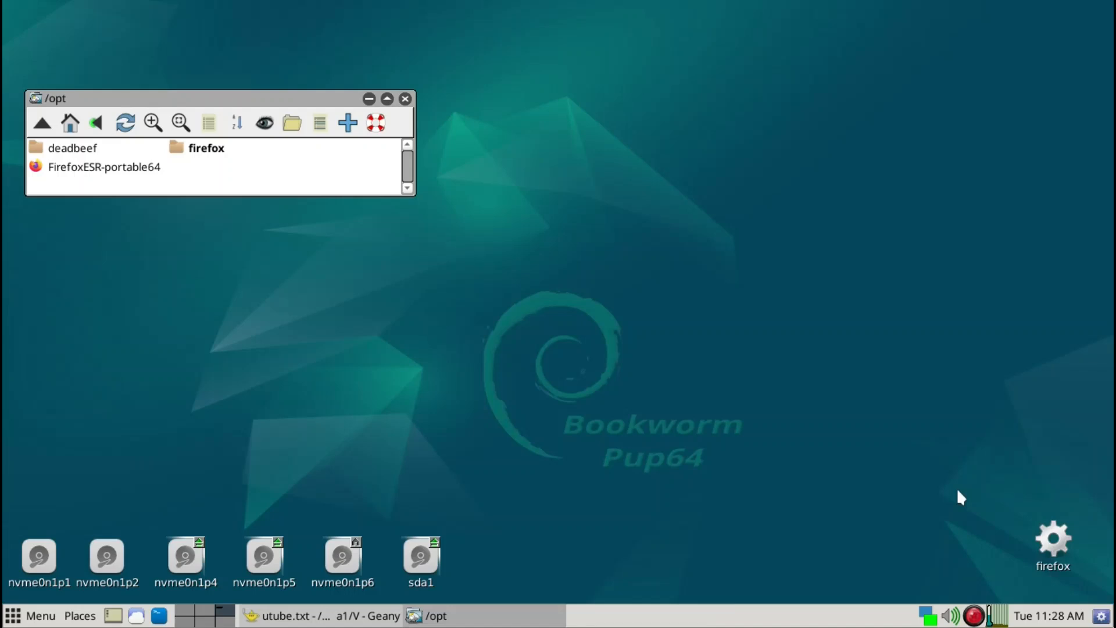
pyautogui.press('super+w')
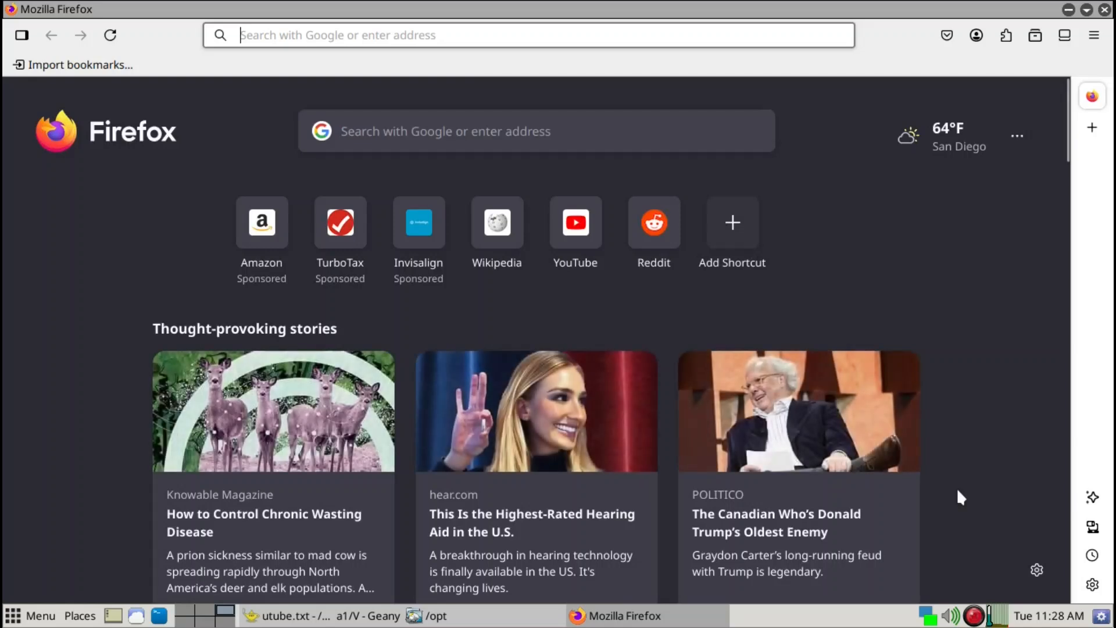
pyautogui.hotkey('ctrl', 'q')
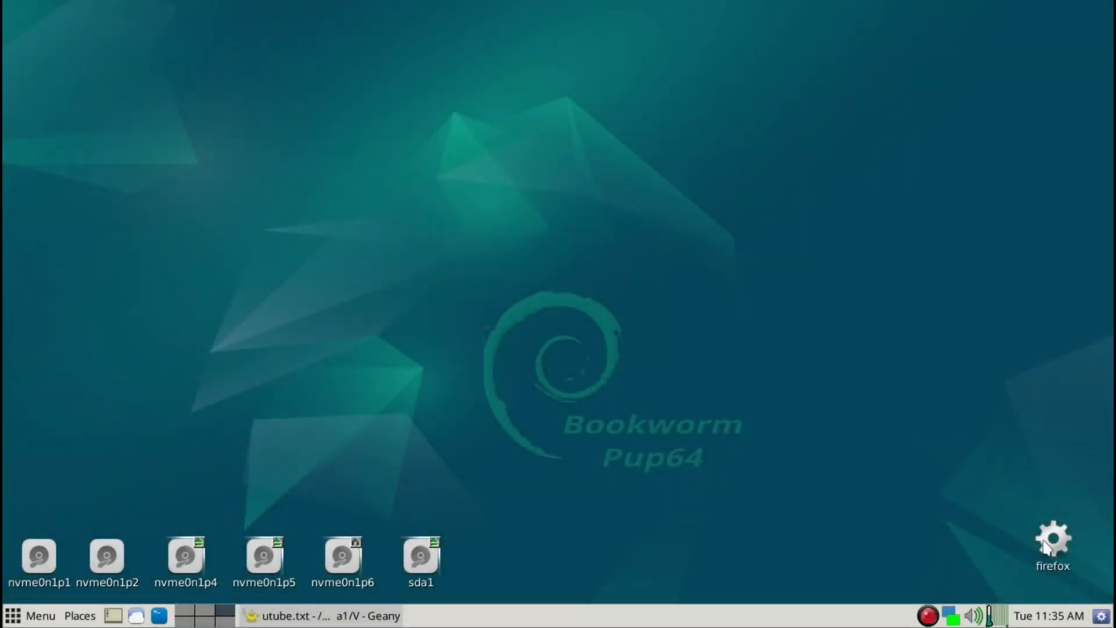
# - Open the Set Icon dialog for the firefox desktop icon's file /opt/firefox/firefox
pyautogui.rightClick(1044, 547)
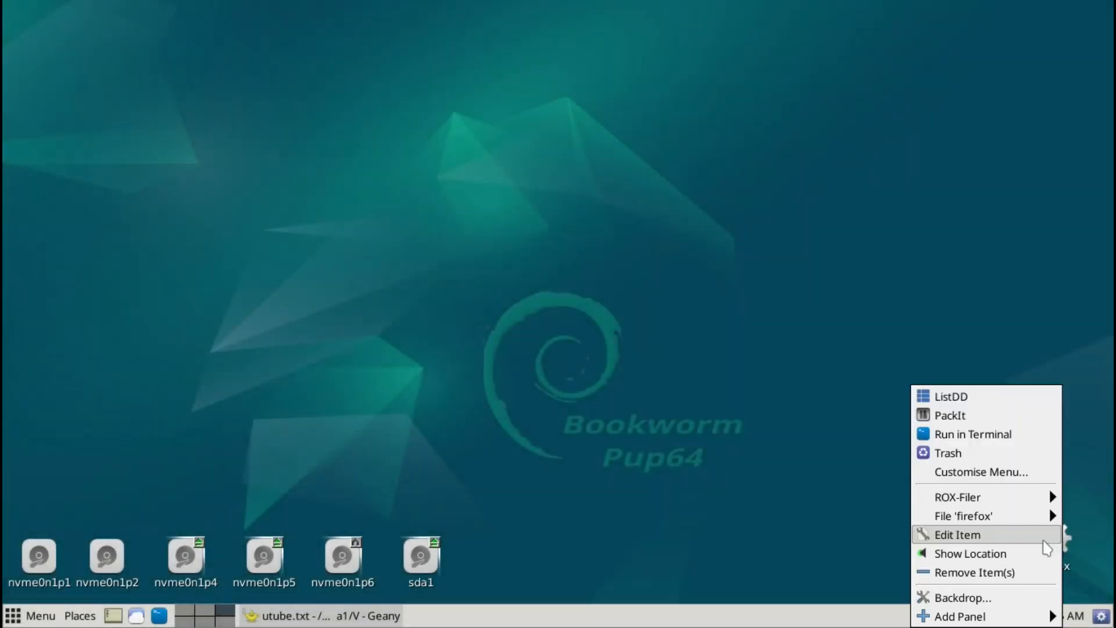
pyautogui.moveTo(1026, 517)
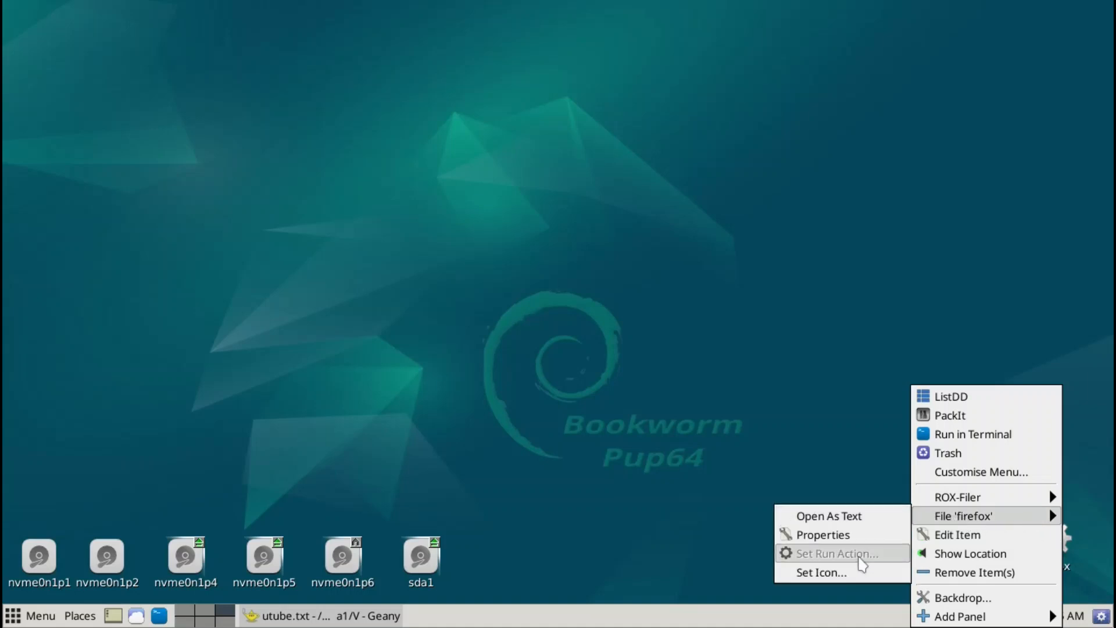
pyautogui.click(821, 573)
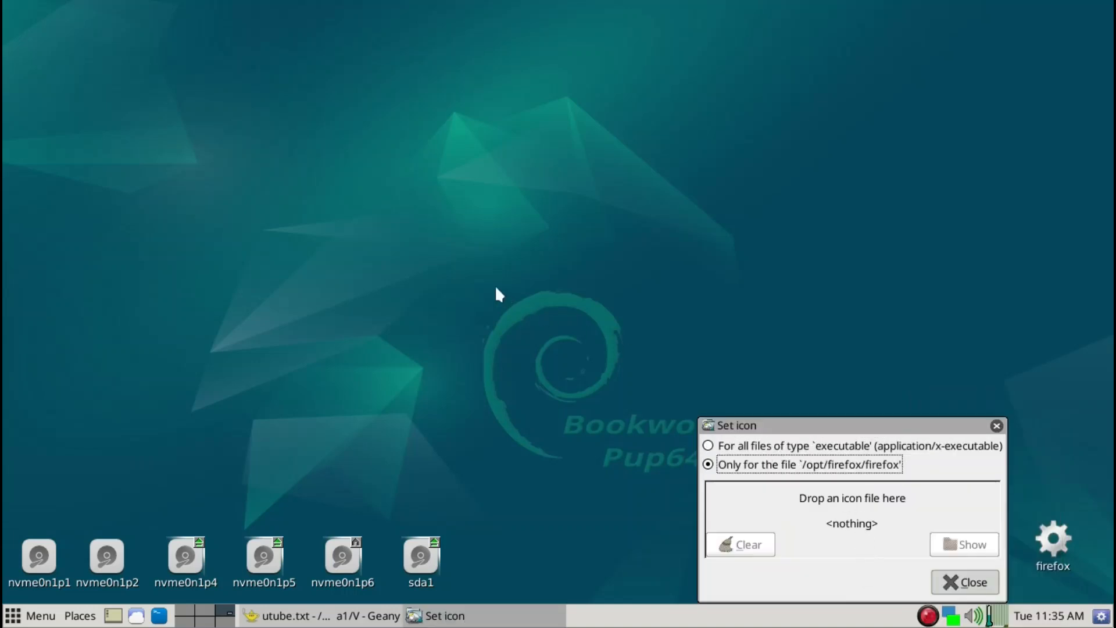
# - Run rox /usr/share/pixmaps from the launcher search to open the pixmaps folder
pyautogui.hotkey('ctrl', 'space')
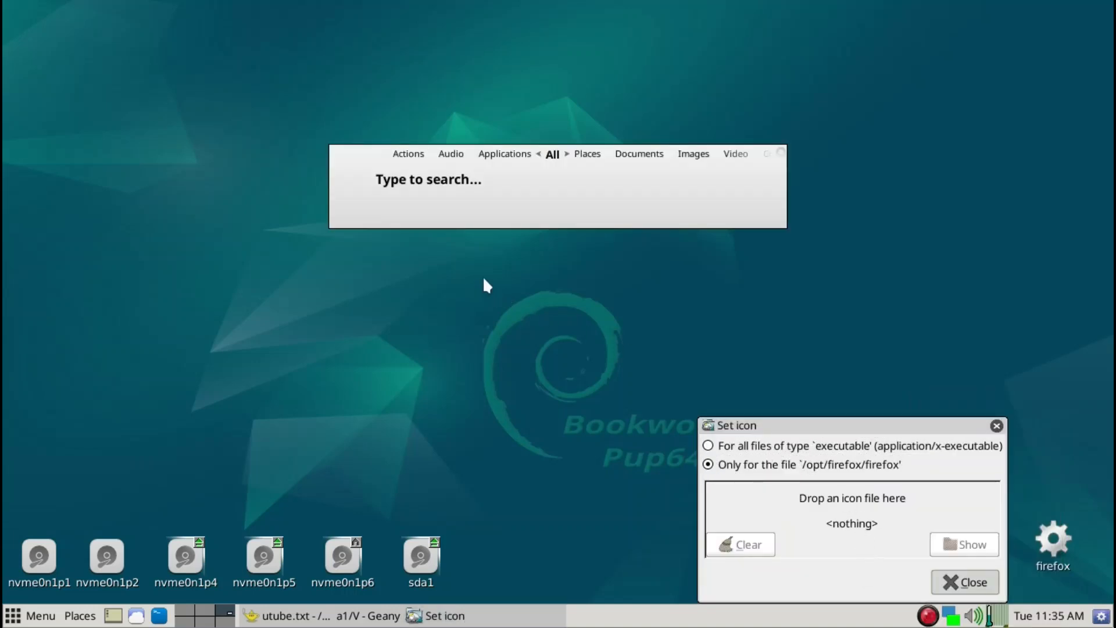
pyautogui.write('rox /usr')
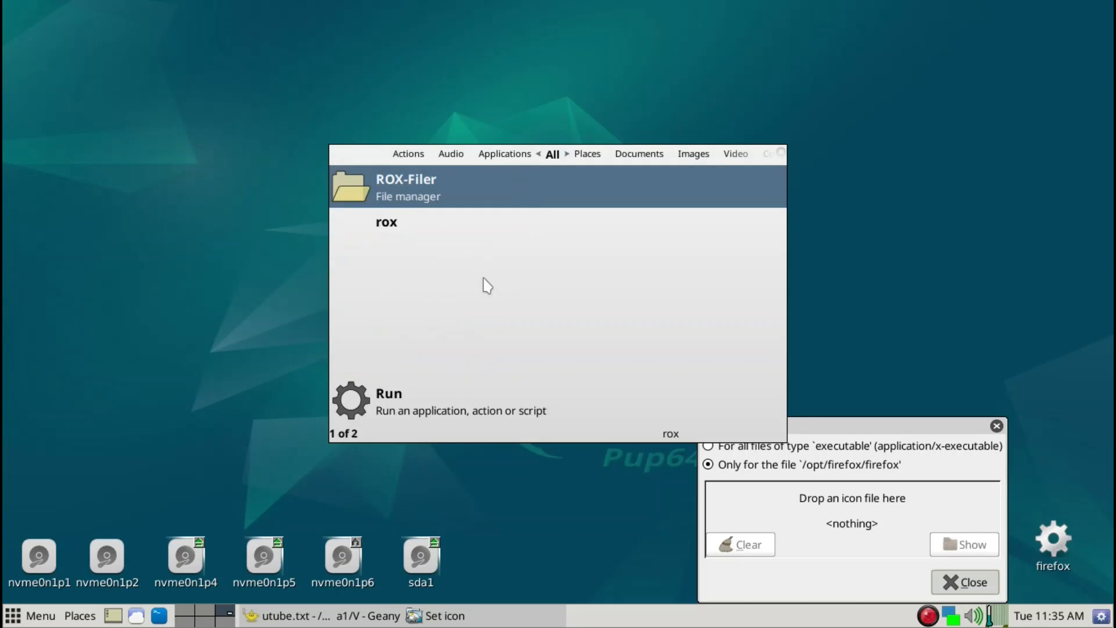
pyautogui.write('/s')
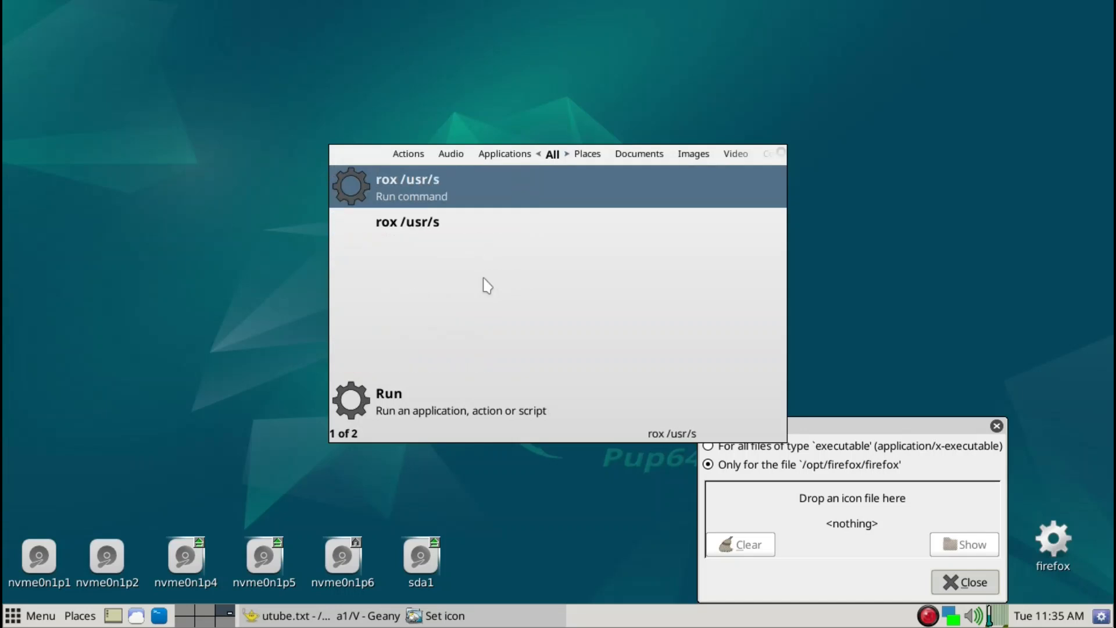
pyautogui.write('hare/pix')
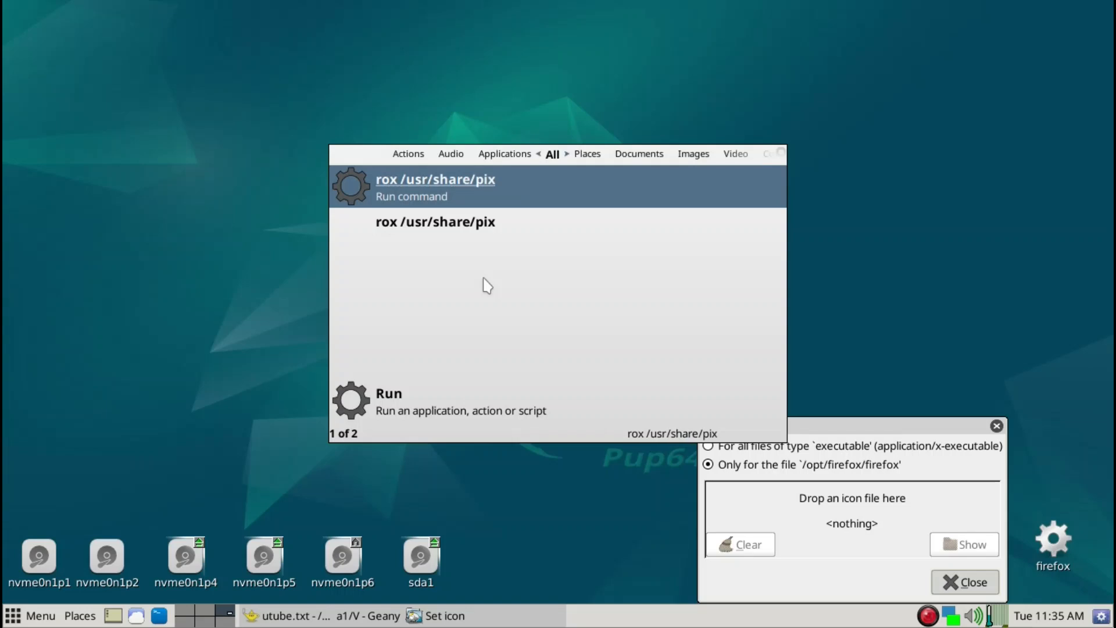
pyautogui.write('map')
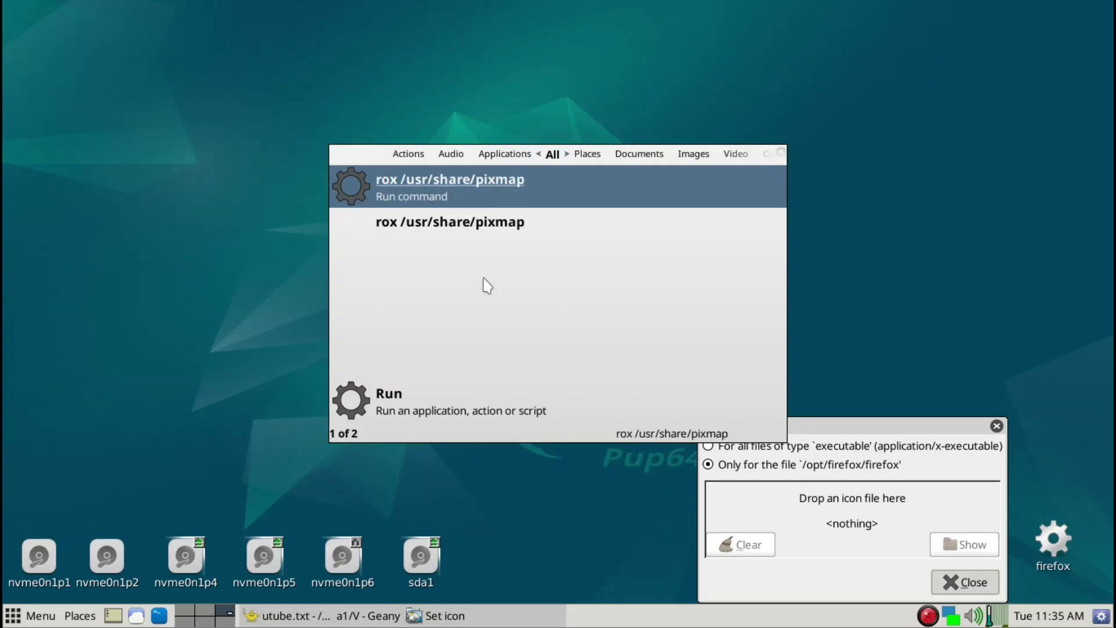
pyautogui.write('s')
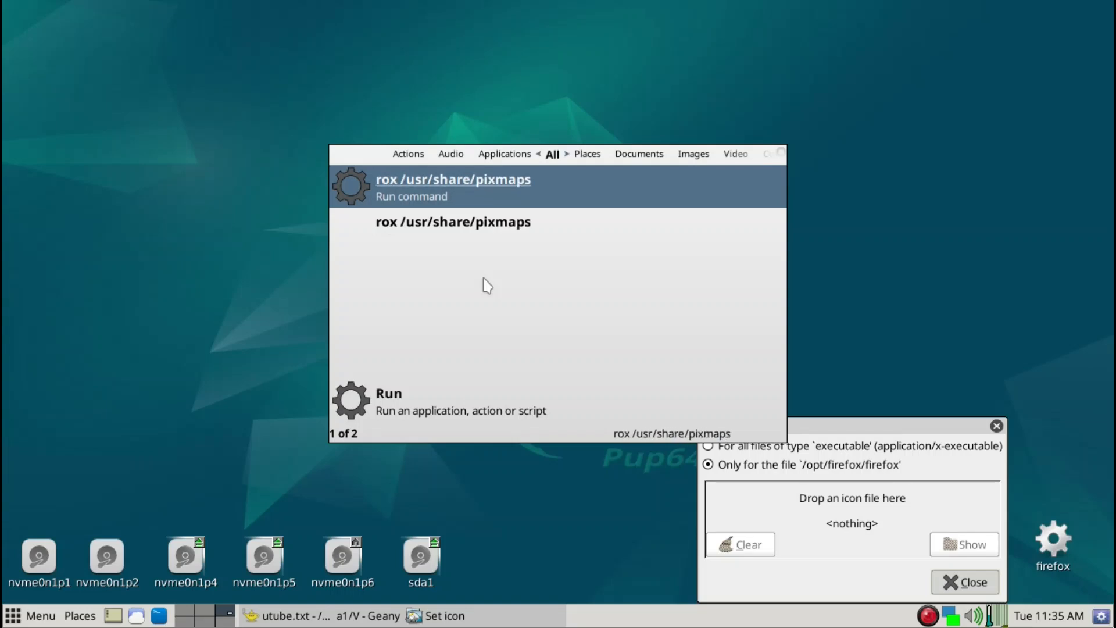
pyautogui.press('Return')
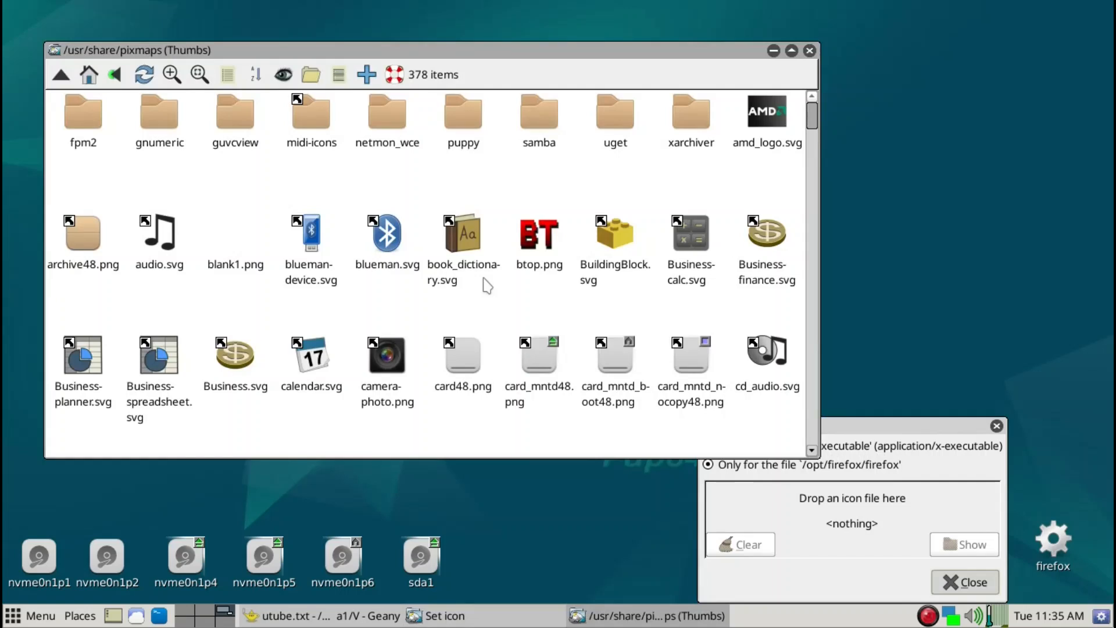
# - Drop firefox_esr.png from the pixmaps folder onto the Set Icon dialog, then close the folder window
pyautogui.scroll(-5, 491, 286)
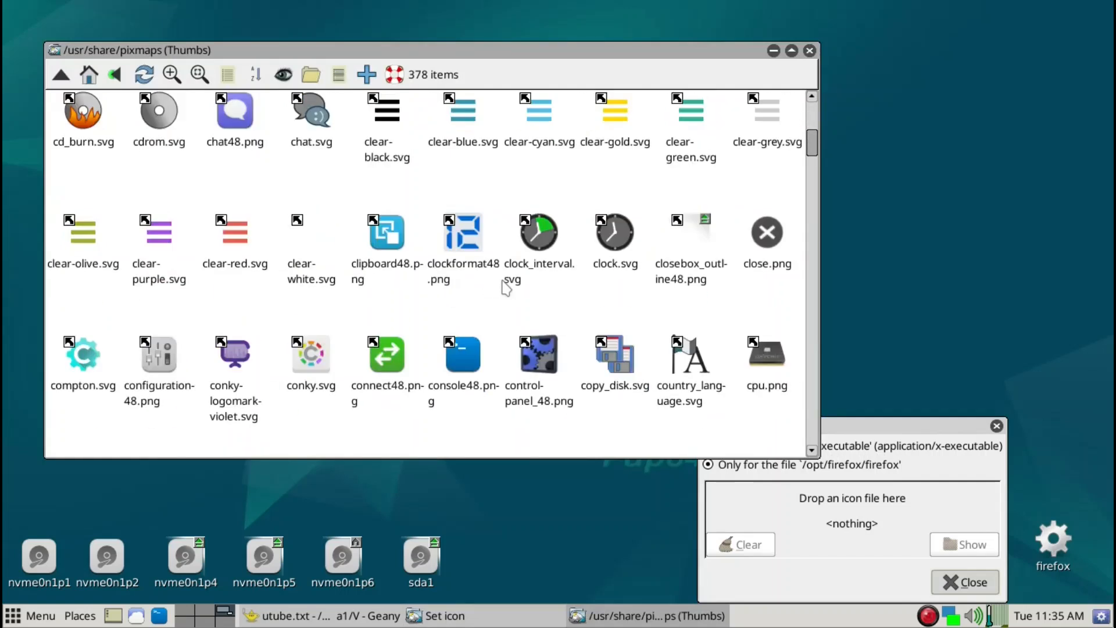
pyautogui.scroll(-8, 507, 286)
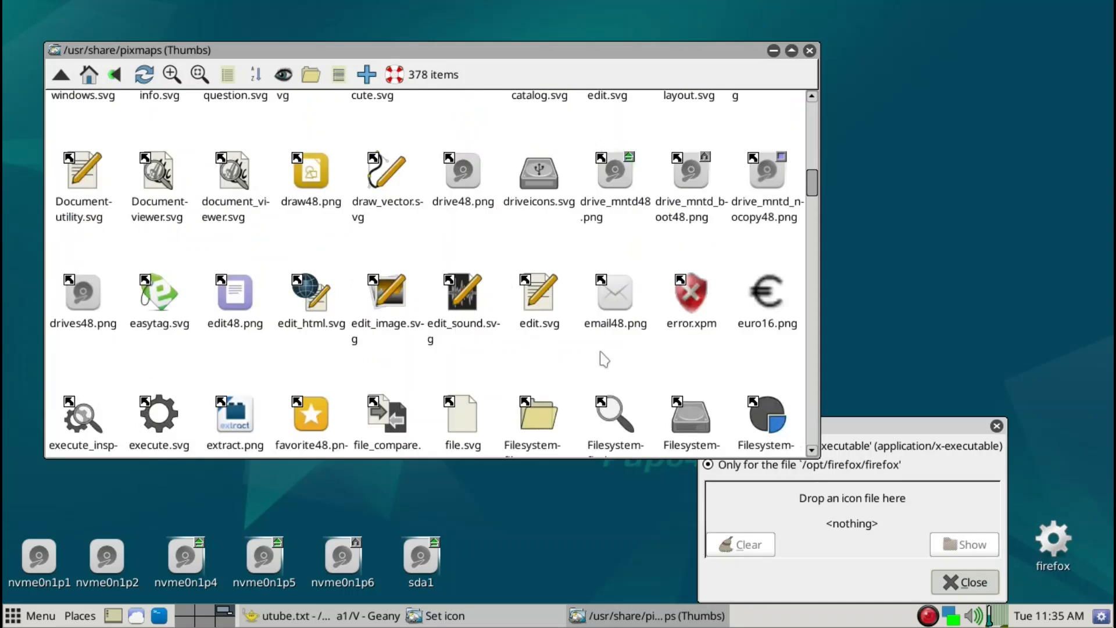
pyautogui.scroll(-5, 599, 357)
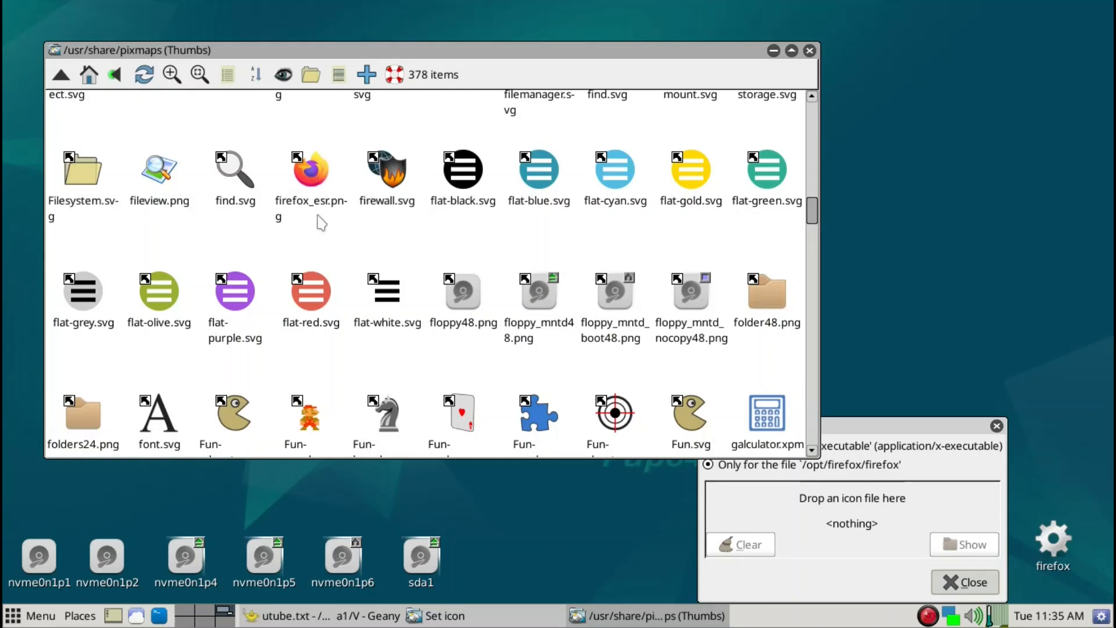
pyautogui.moveTo(320, 175); pyautogui.dragTo(843, 505)
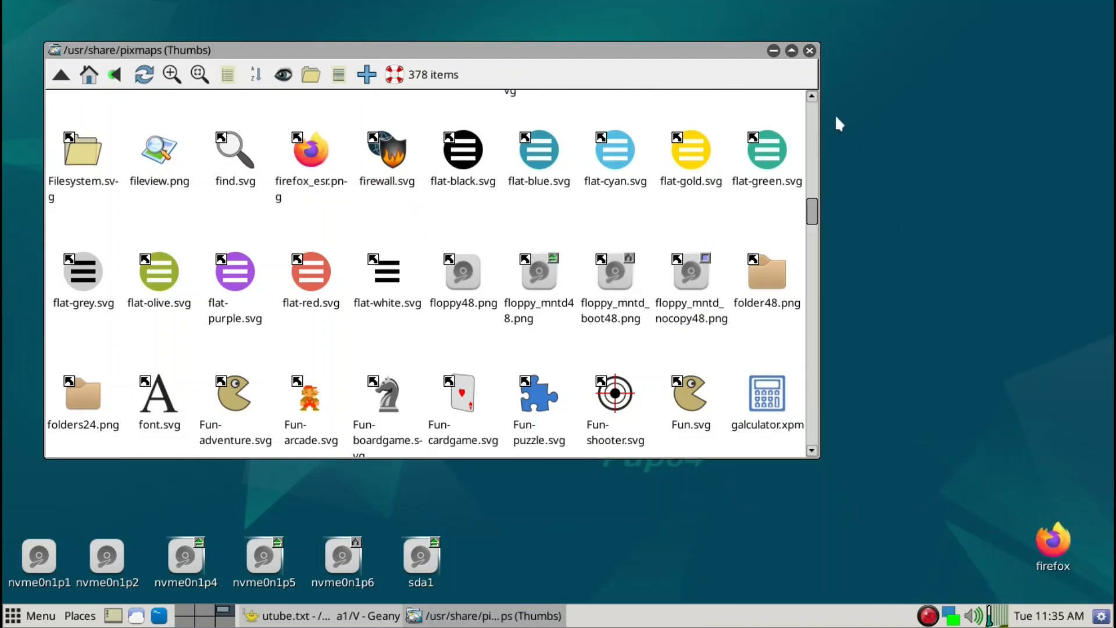
pyautogui.click(808, 51)
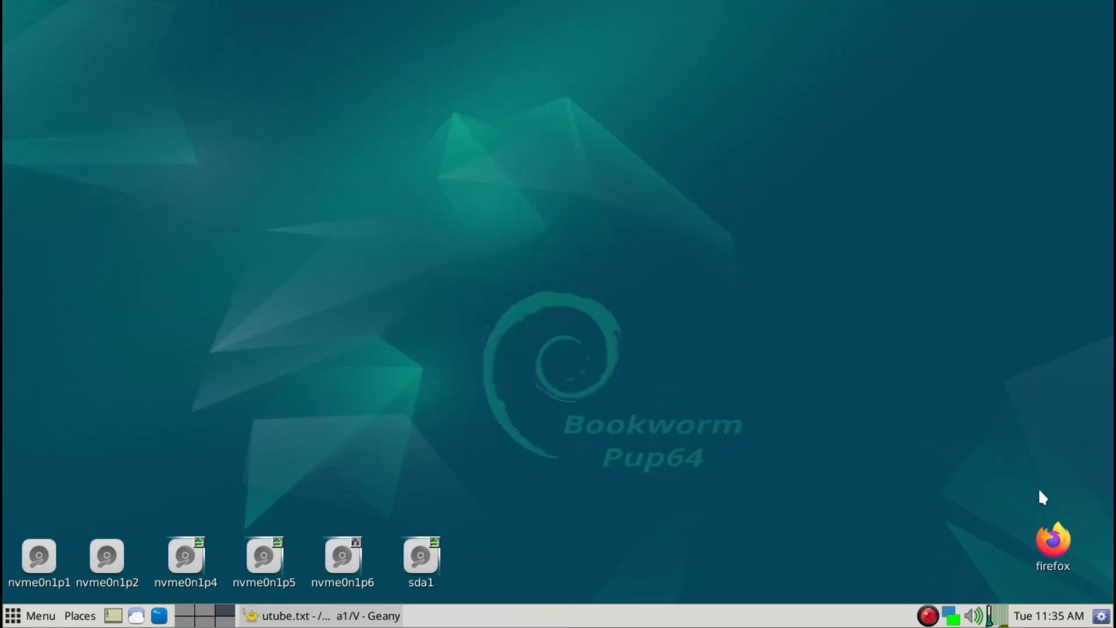